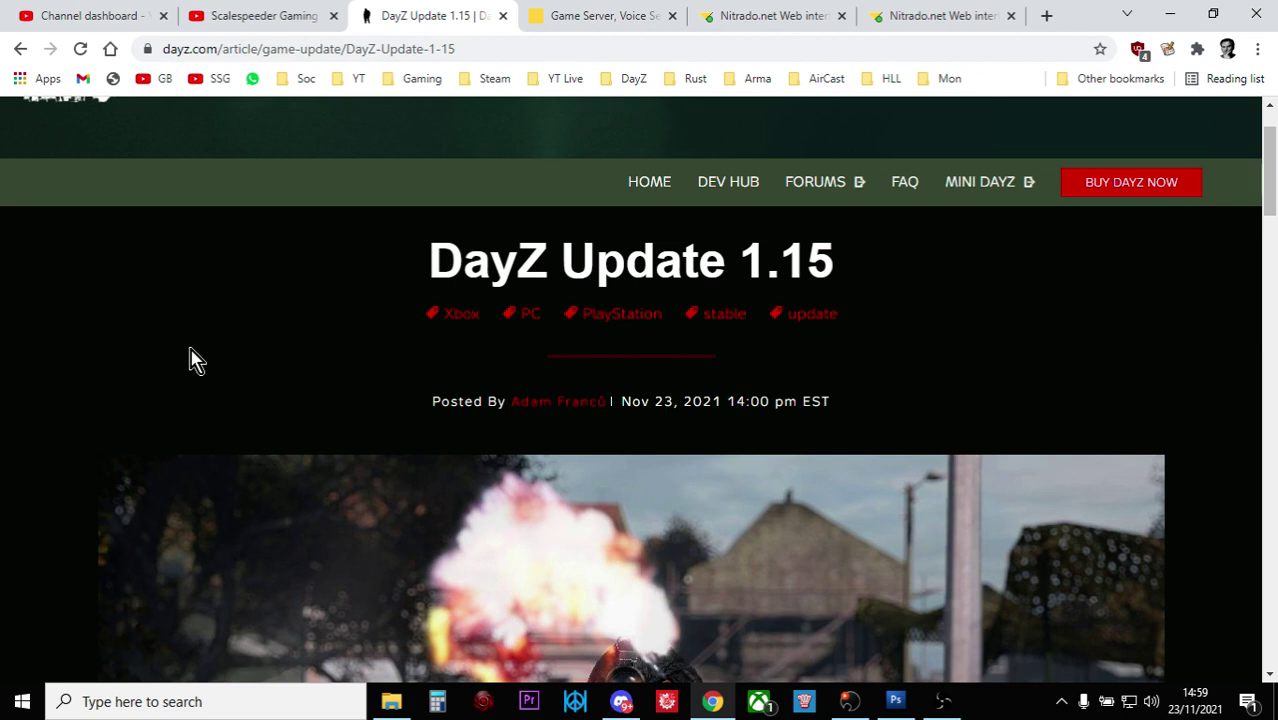
Step: Open the web interface of the DayZ (PS4) / dayzOffline.enoch server from the Nitrado game server list
{"action": "left_click", "coordinate": [562, 18]}
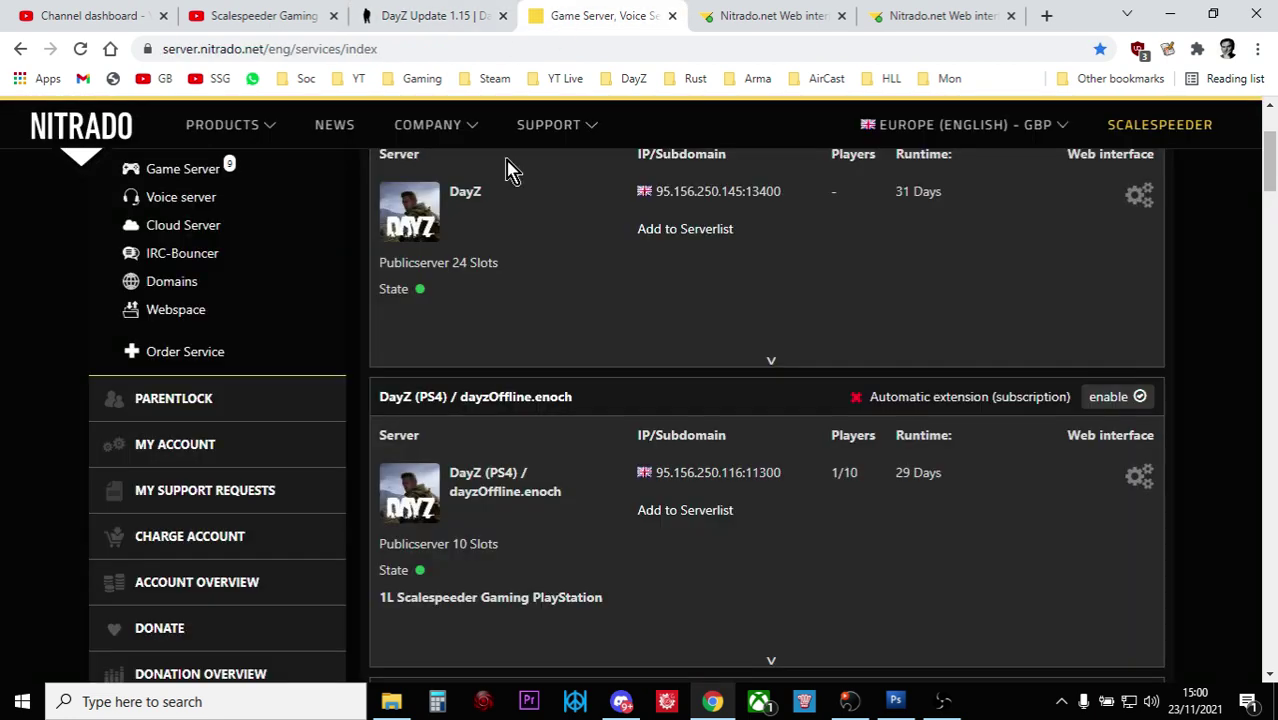
{"action": "scroll", "coordinate": [510, 200], "scroll_direction": "up", "scroll_amount": 2}
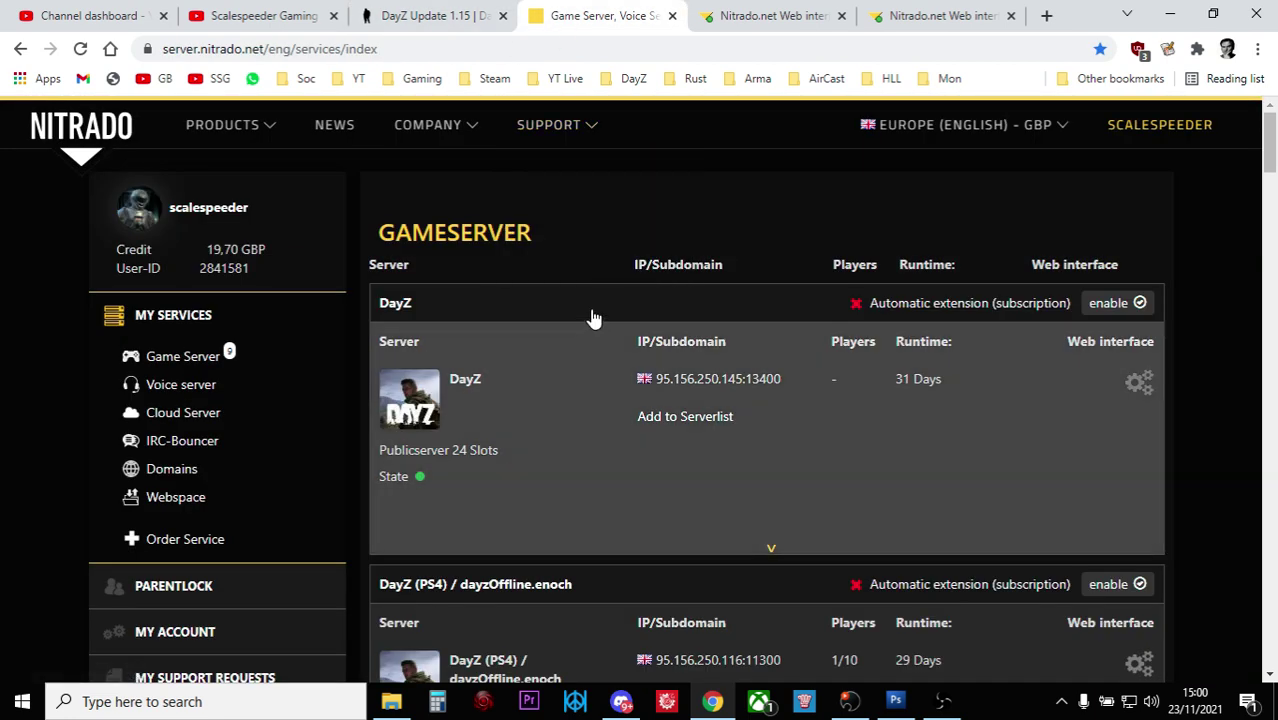
{"action": "scroll", "coordinate": [578, 316], "scroll_direction": "down", "scroll_amount": 2}
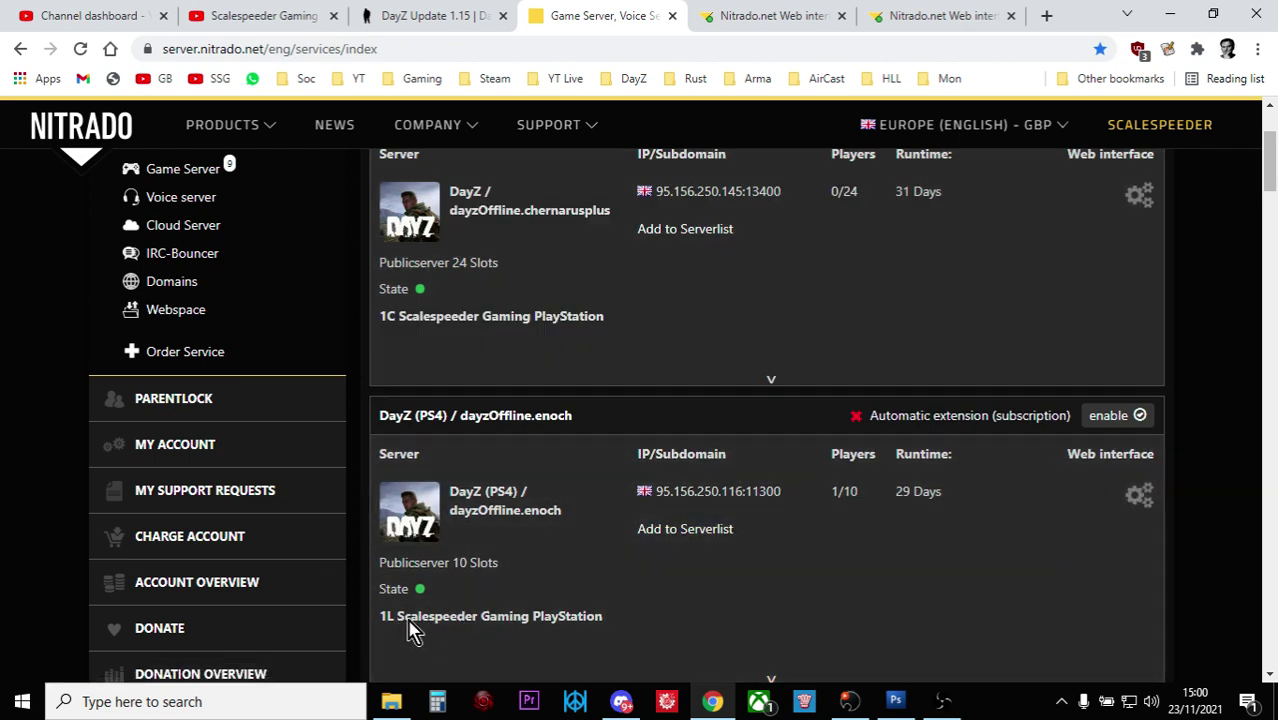
{"action": "left_click", "coordinate": [1139, 495]}
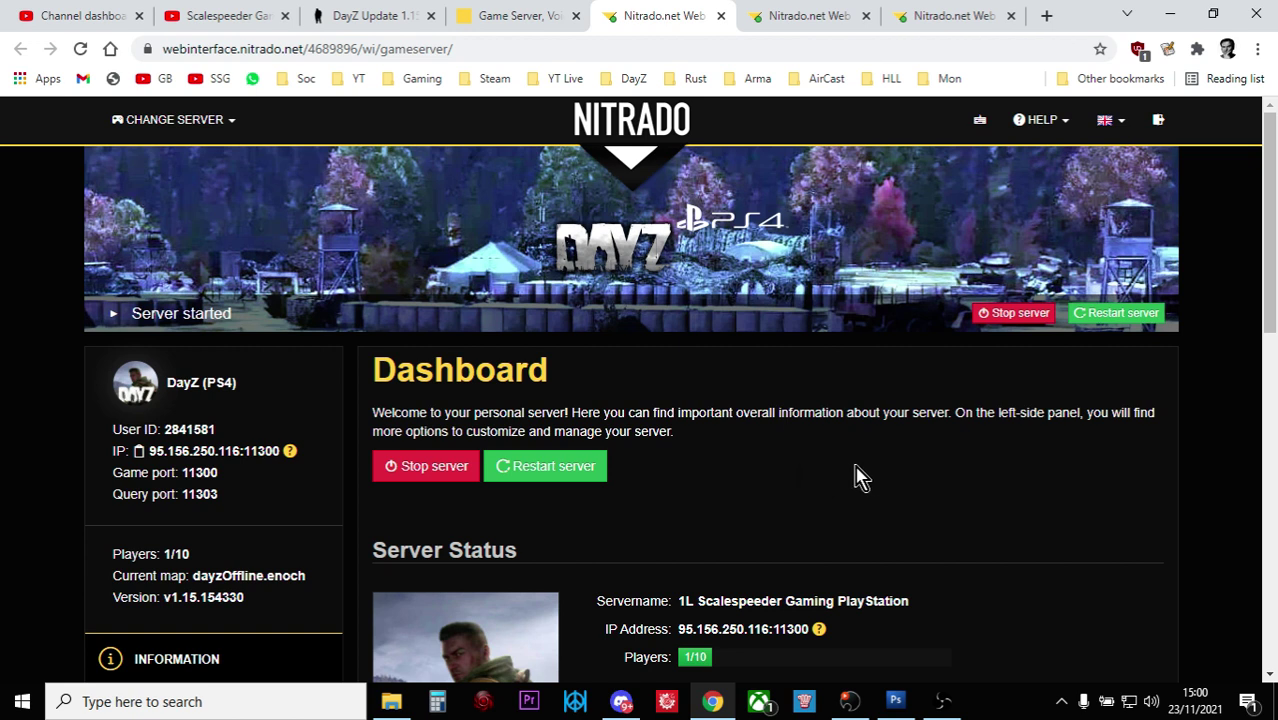
Step: Browse the server's files to the dayzOffline.enoch folder inside dayzps_missions
{"action": "scroll", "coordinate": [850, 475], "scroll_direction": "down", "scroll_amount": 2}
{"action": "scroll", "coordinate": [840, 470], "scroll_direction": "down", "scroll_amount": 3}
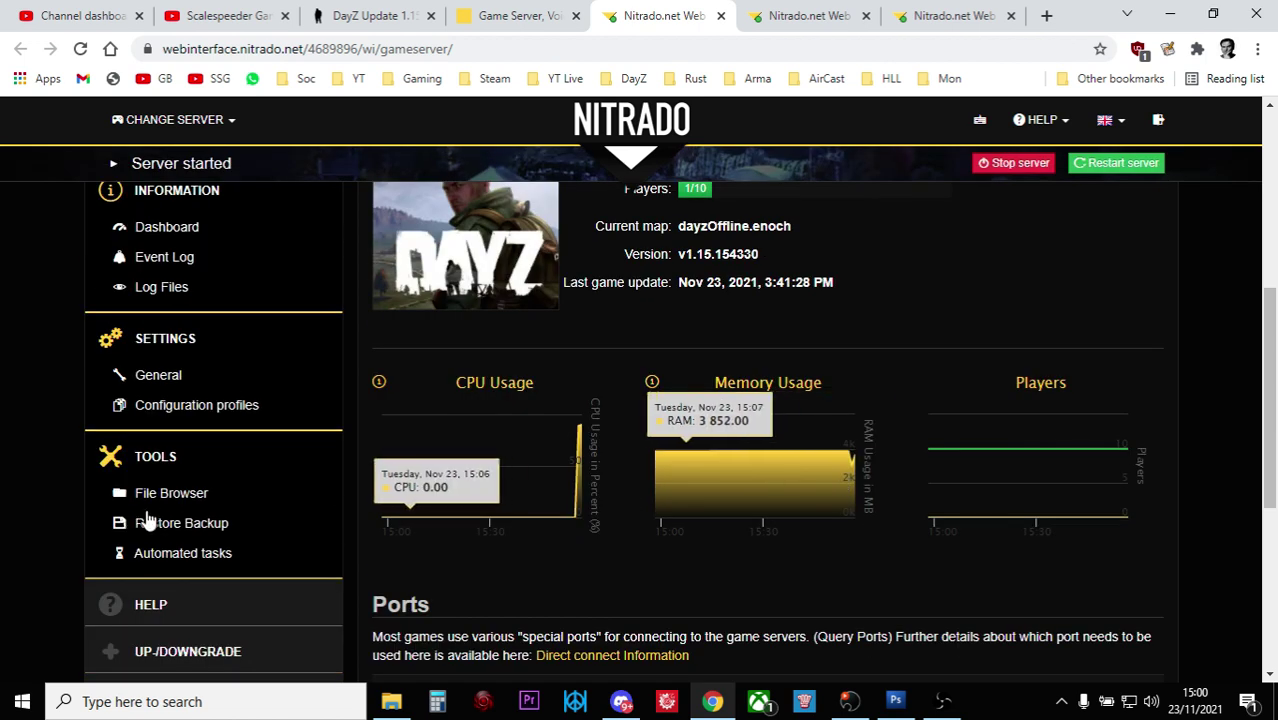
{"action": "left_click", "coordinate": [182, 502]}
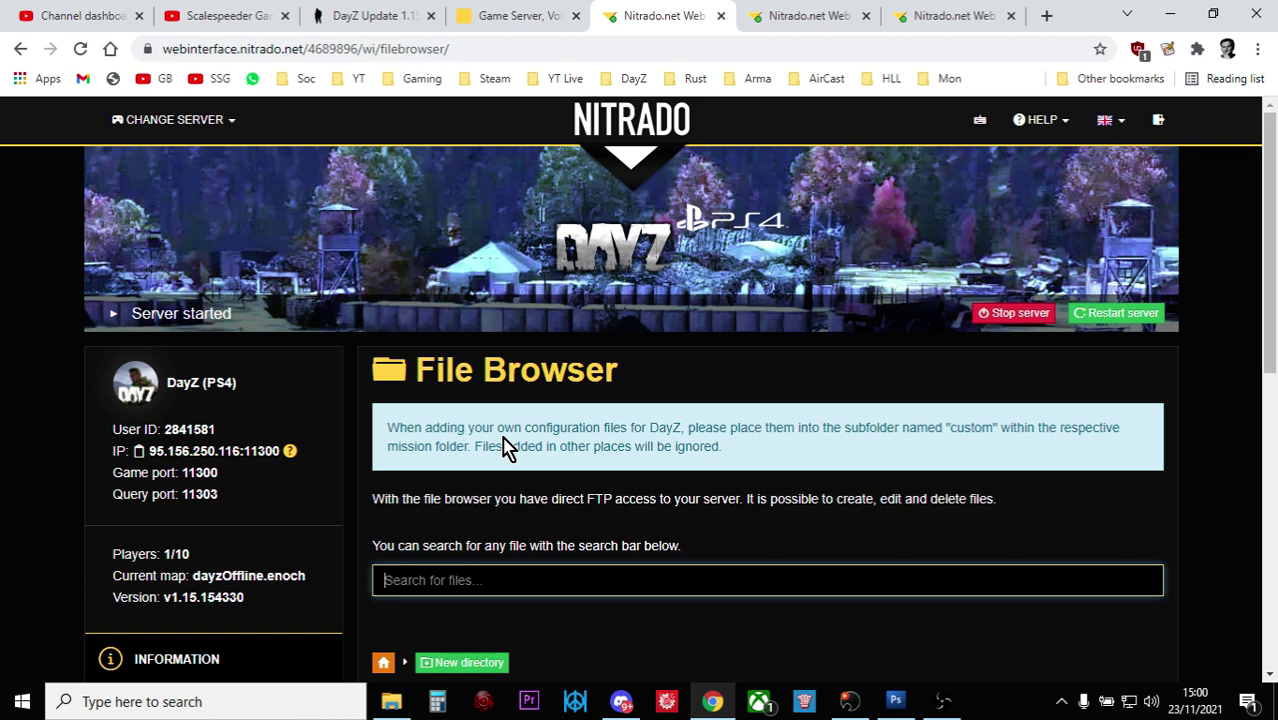
{"action": "scroll", "coordinate": [490, 448], "scroll_direction": "down", "scroll_amount": 3}
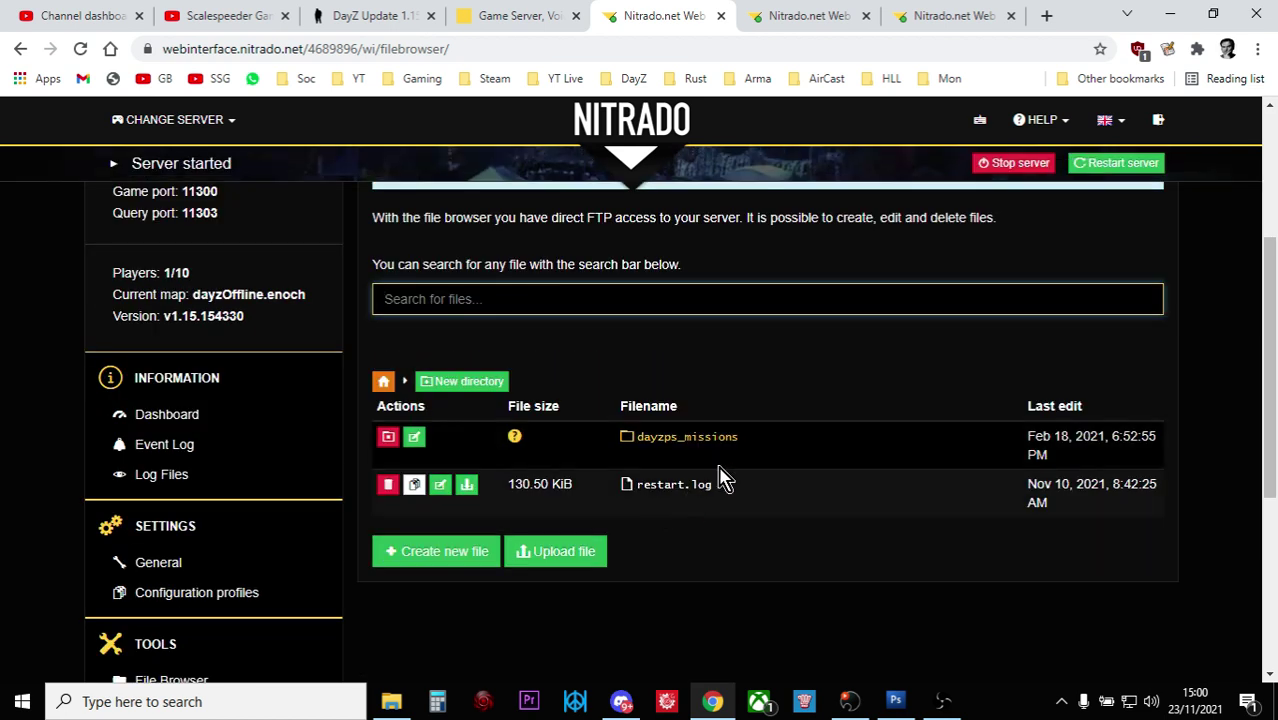
{"action": "left_click", "coordinate": [706, 447]}
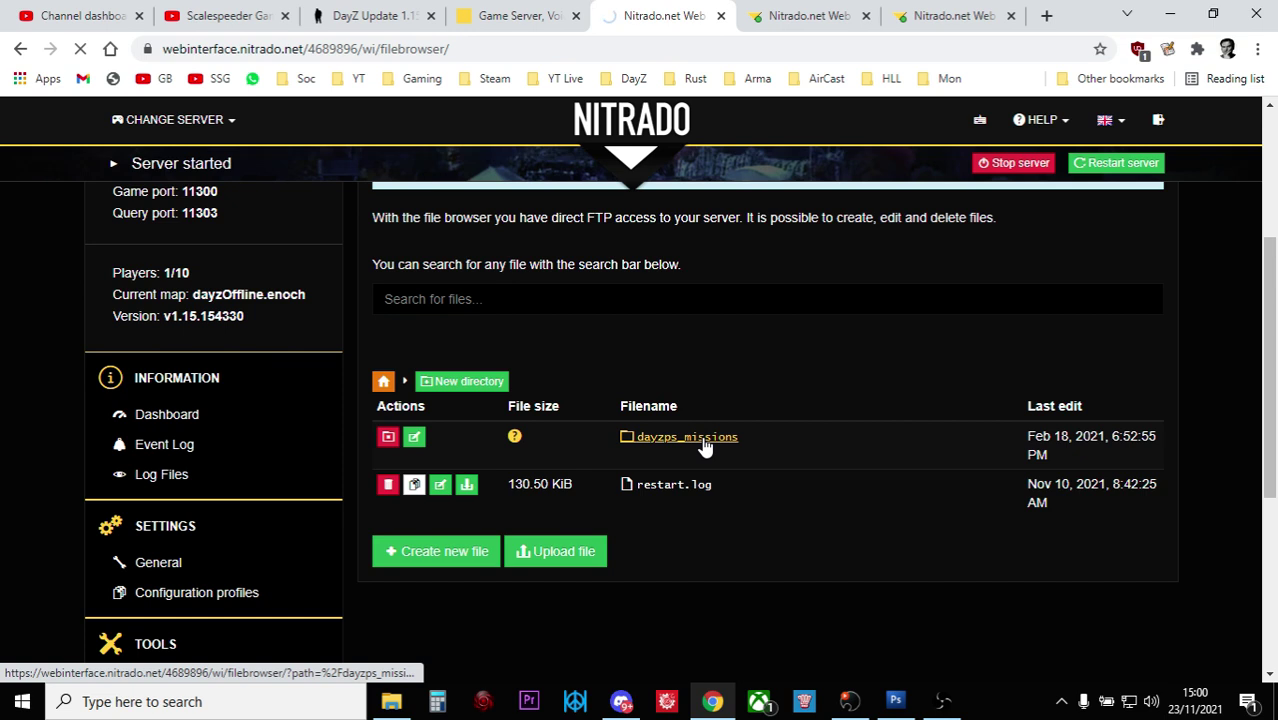
{"action": "scroll", "coordinate": [715, 449], "scroll_direction": "down", "scroll_amount": 2}
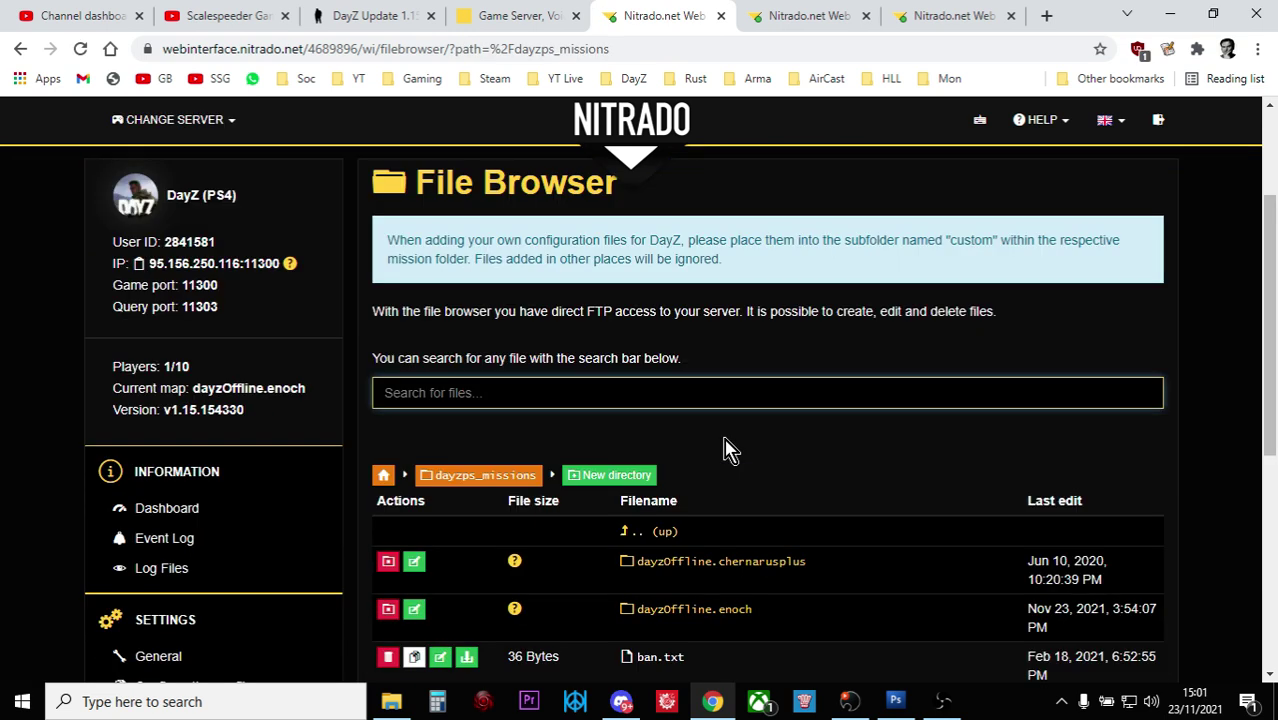
{"action": "scroll", "coordinate": [728, 449], "scroll_direction": "down", "scroll_amount": 1}
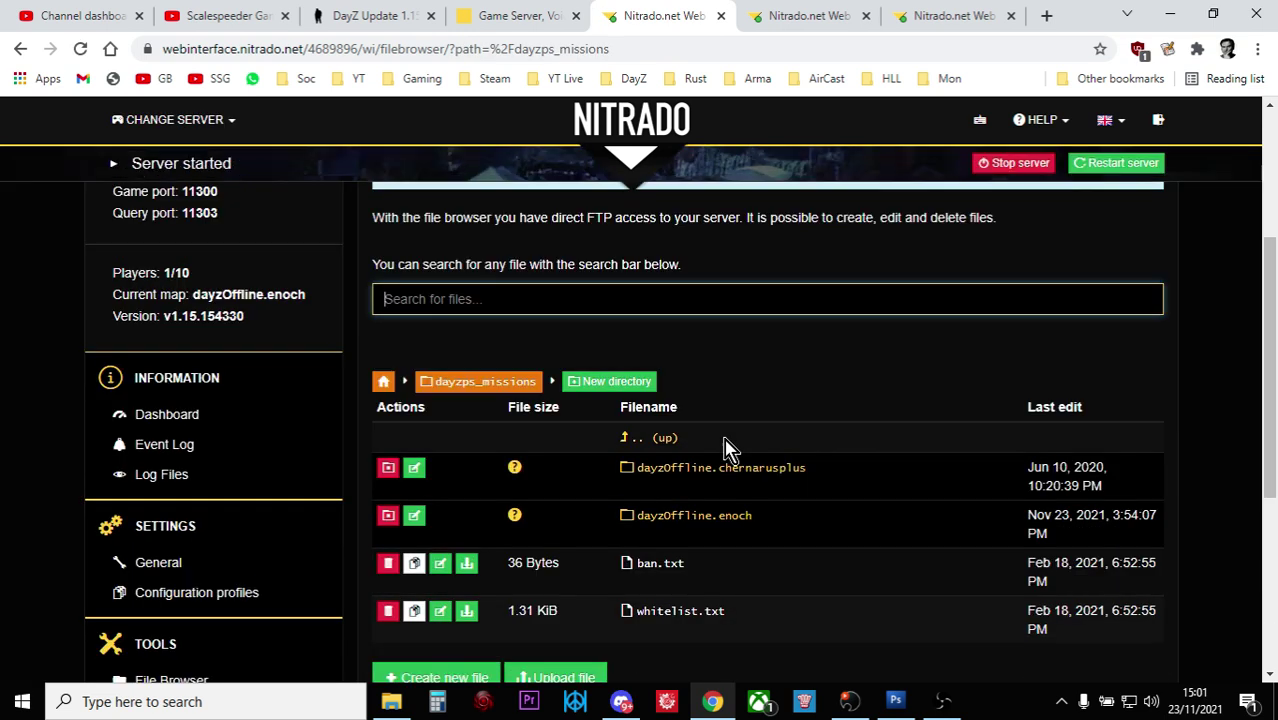
{"action": "left_click", "coordinate": [738, 519]}
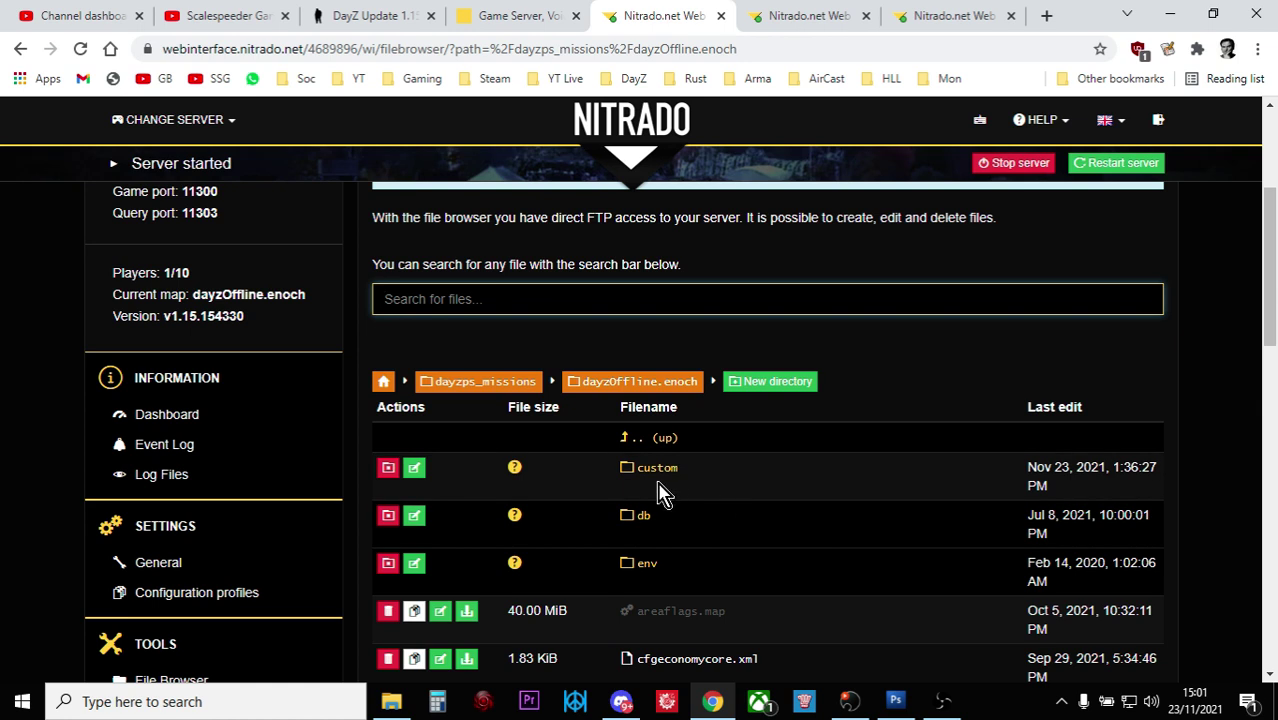
Step: Open types.xml from the db folder of the dayzOffline.enoch mission
{"action": "scroll", "coordinate": [660, 515], "scroll_direction": "down", "scroll_amount": 1}
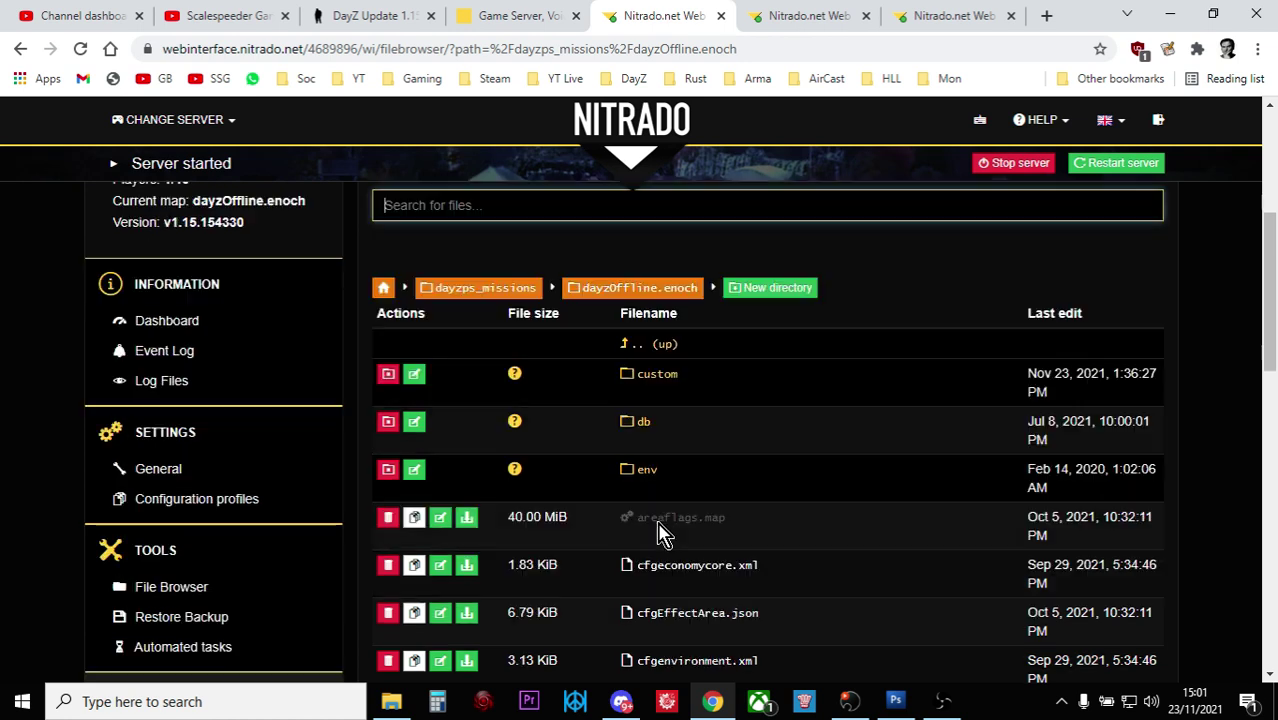
{"action": "left_click", "coordinate": [643, 424]}
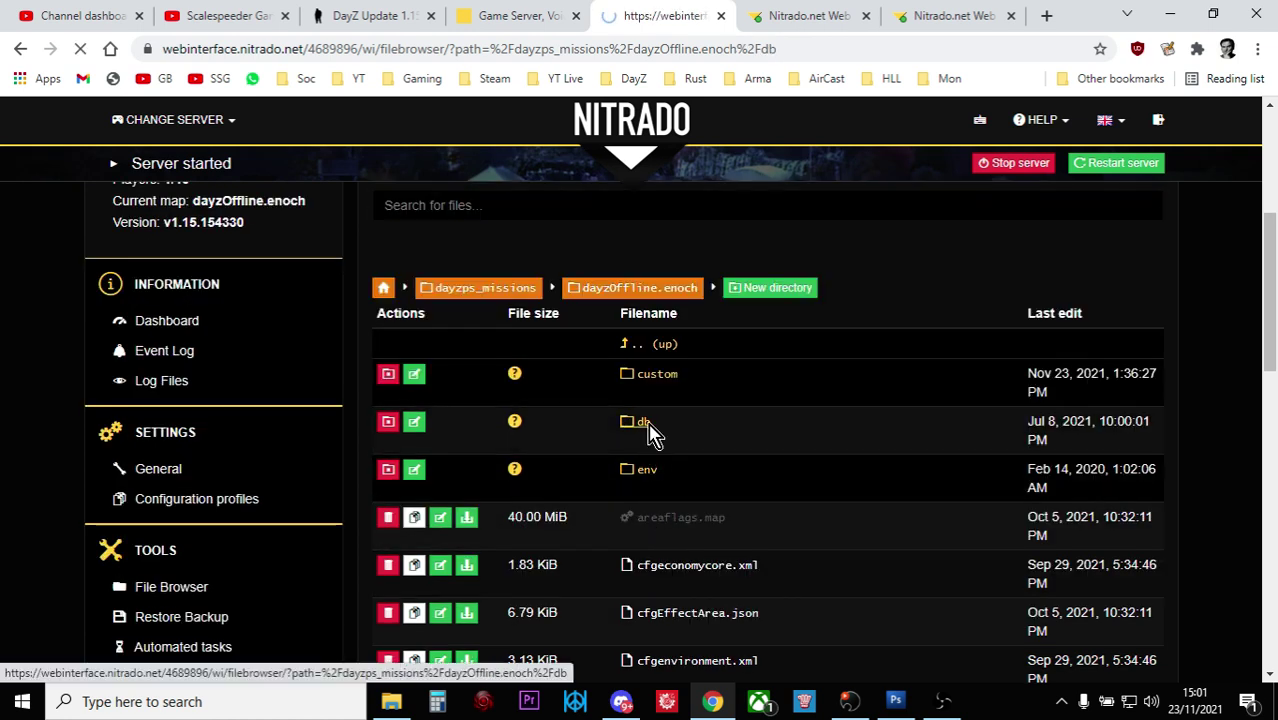
{"action": "scroll", "coordinate": [650, 430], "scroll_direction": "down", "scroll_amount": 2}
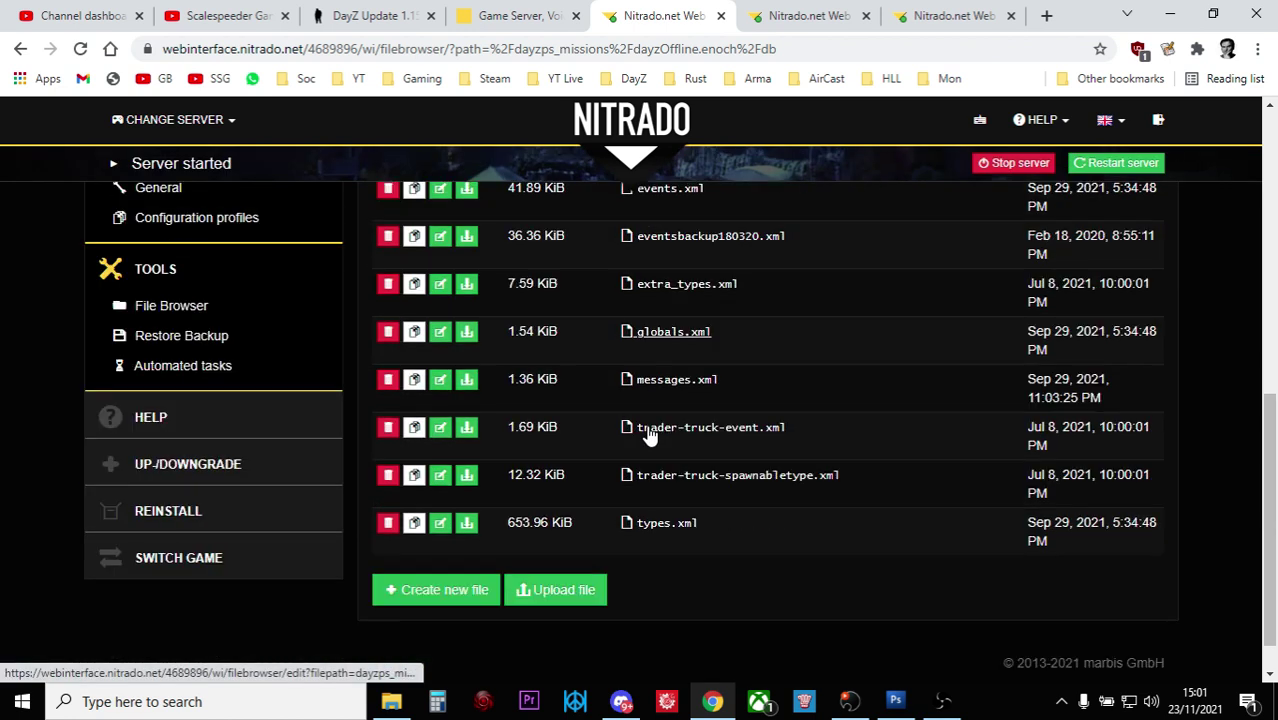
{"action": "left_click", "coordinate": [677, 528]}
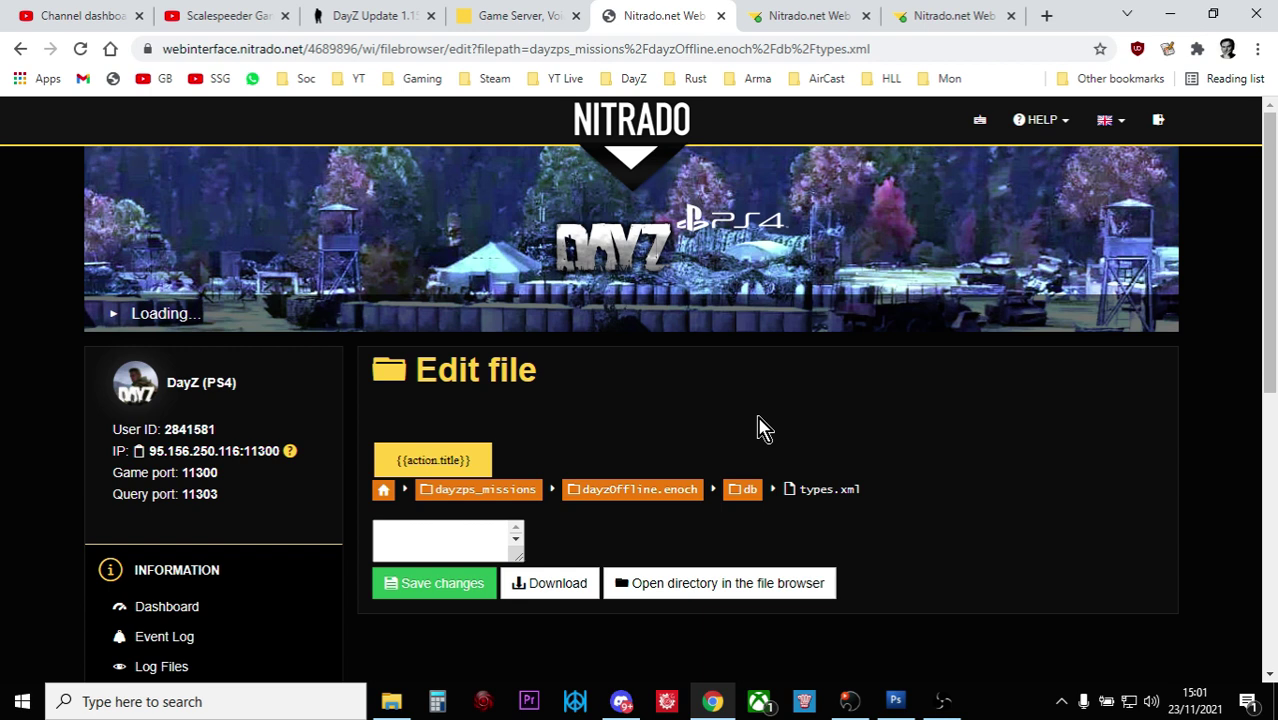
Step: Search the Enoch mission's types.xml for "Aug"
{"action": "scroll", "coordinate": [759, 395], "scroll_direction": "down", "scroll_amount": 1}
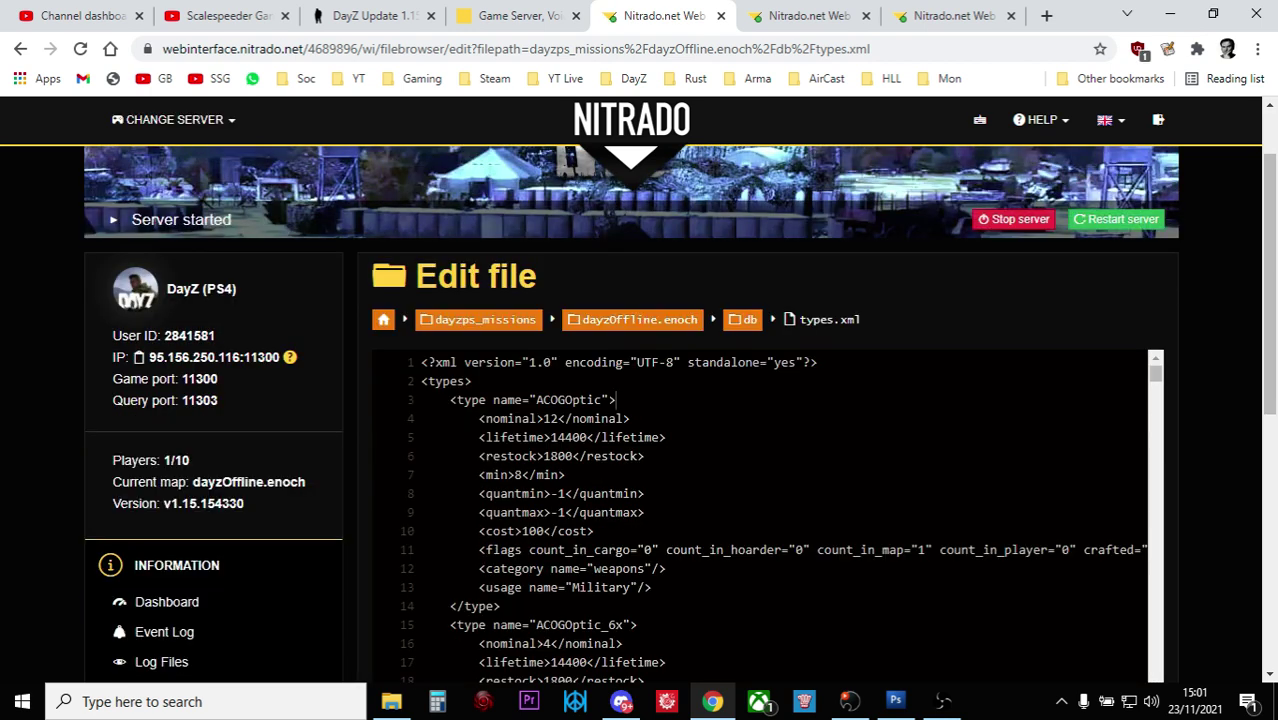
{"action": "key", "text": "ctrl+f"}
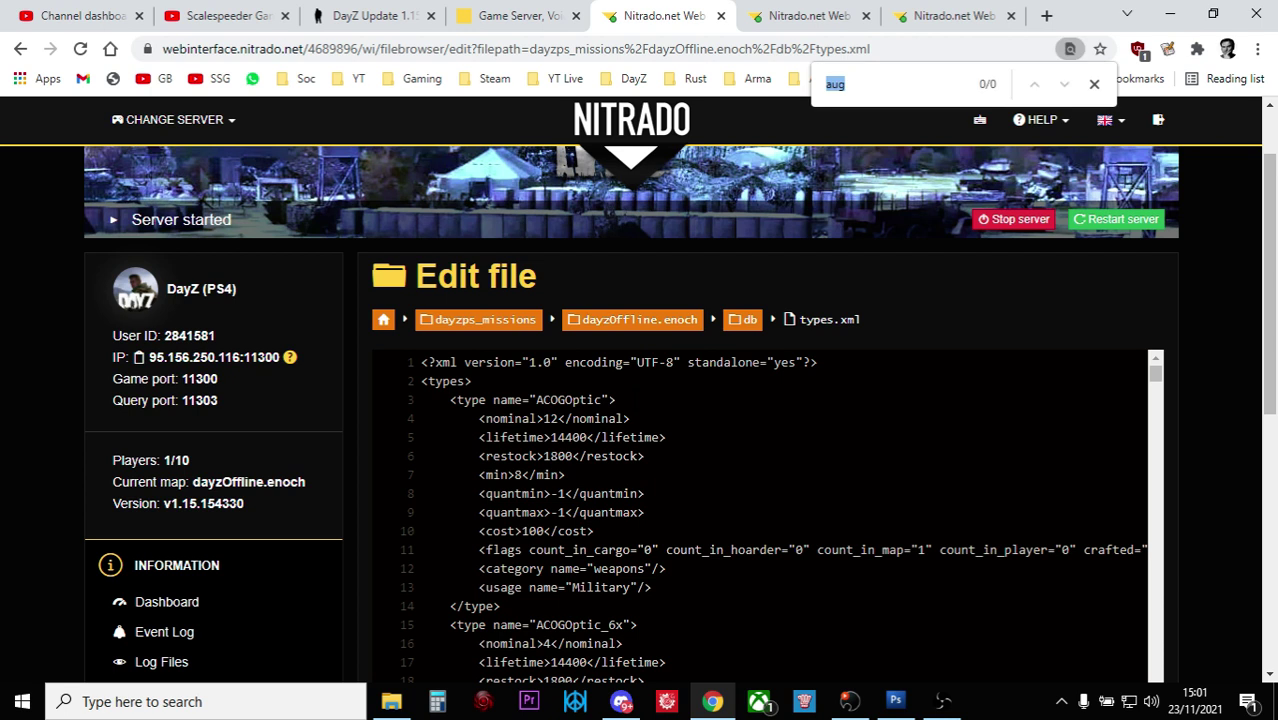
{"action": "key", "text": "BackSpace"}
{"action": "type", "text": "Aug"}
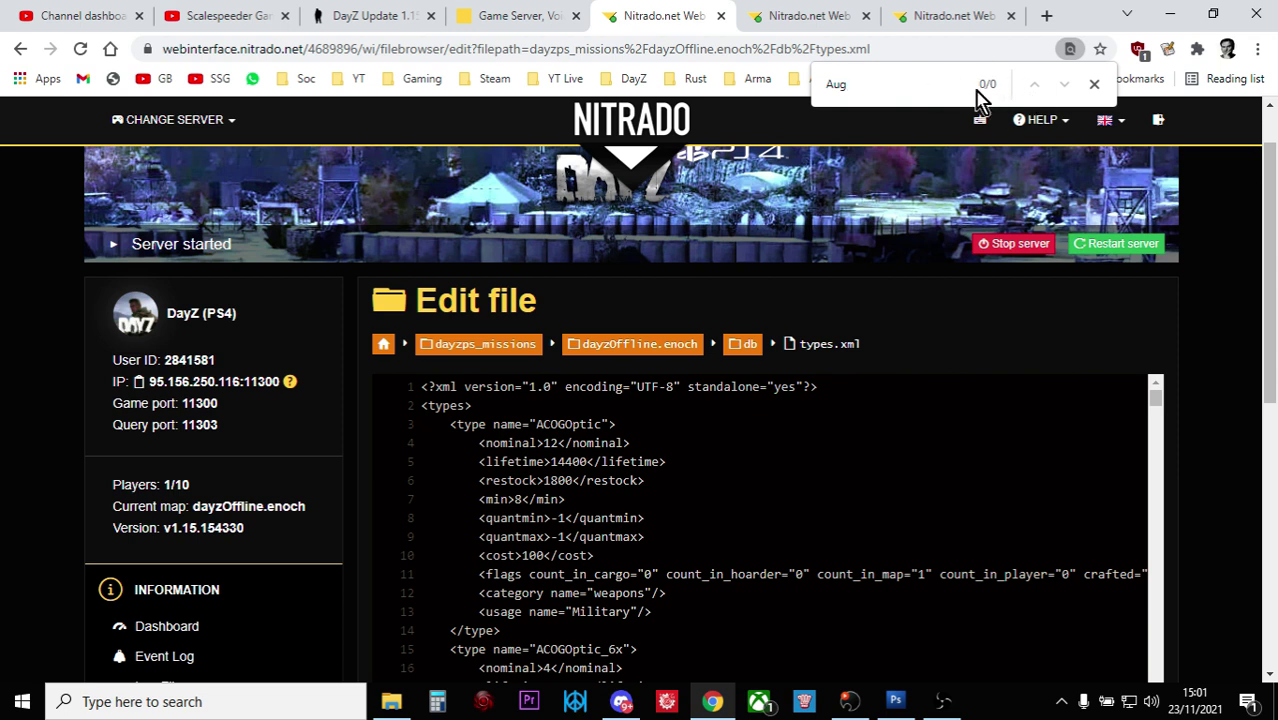
Step: Examine the Aug weapon entries in the Chernarus server's already open types.xml for comparison
{"action": "left_click", "coordinate": [797, 20]}
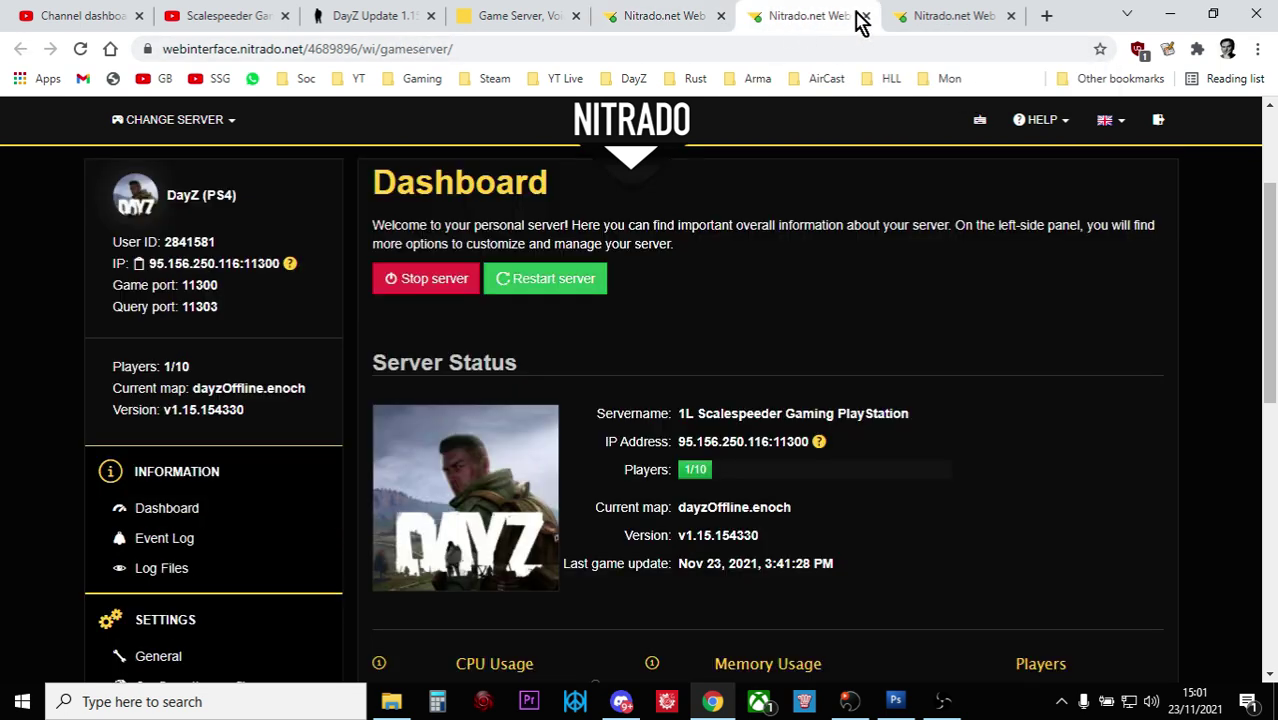
{"action": "left_click", "coordinate": [901, 15]}
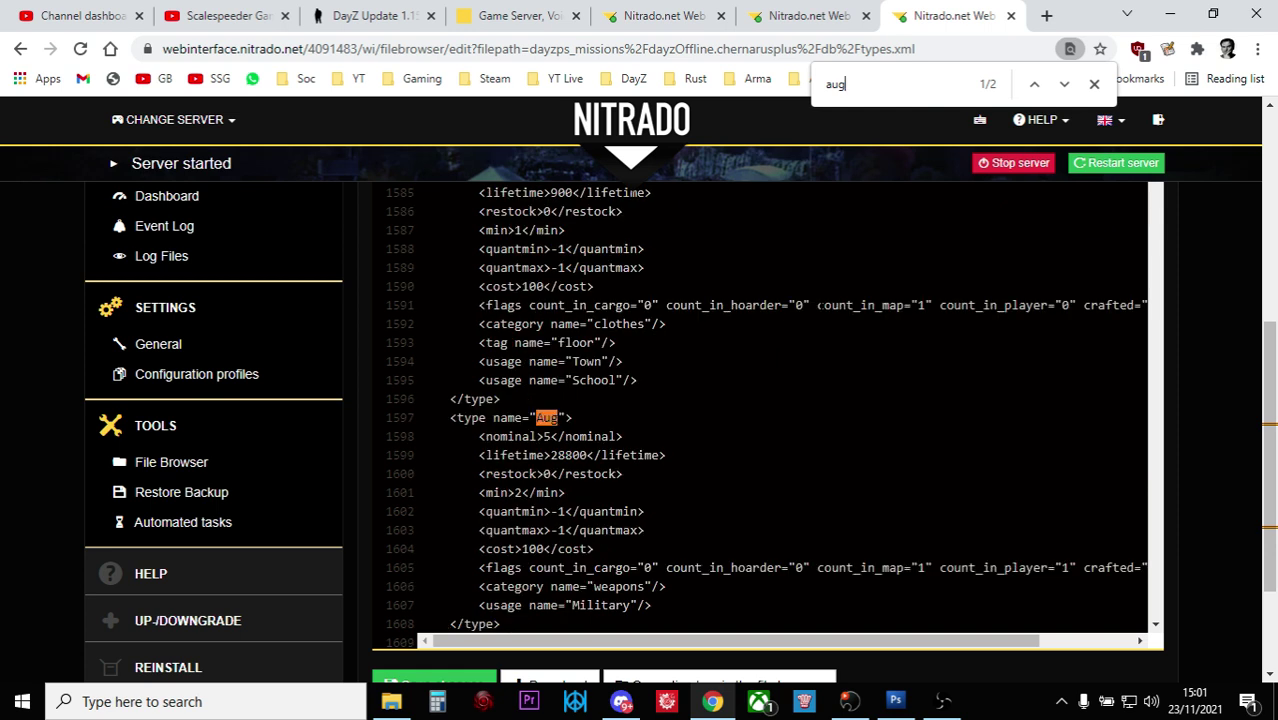
{"action": "scroll", "coordinate": [765, 405], "scroll_direction": "down", "scroll_amount": 1}
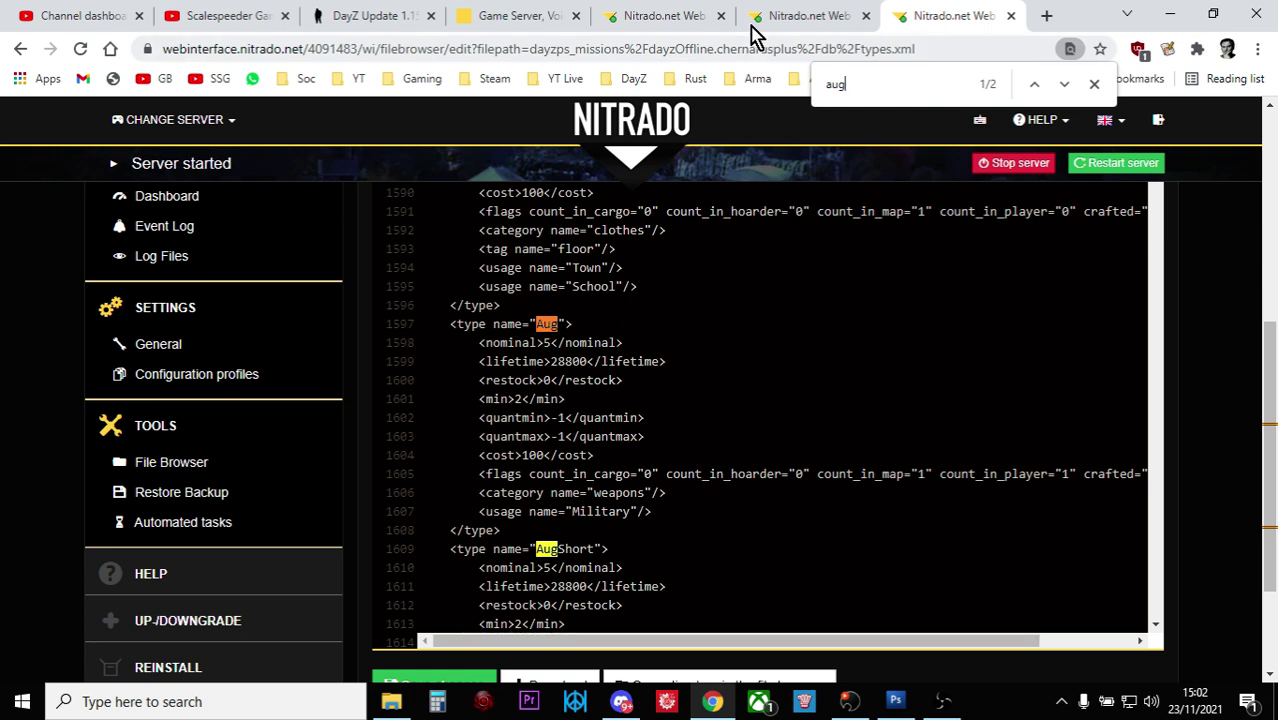
Step: Enable "Reset Mission-xml to default" in the Enoch server's general settings and save the changes
{"action": "left_click", "coordinate": [685, 15]}
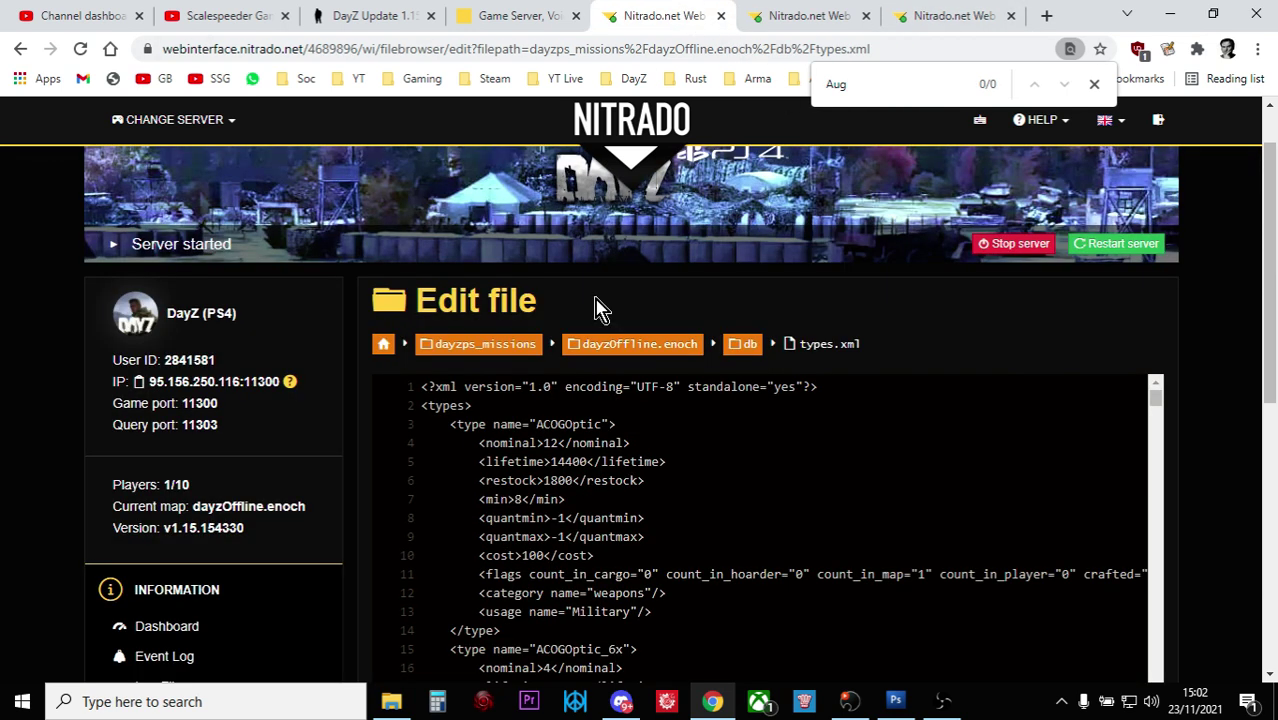
{"action": "left_click_drag", "start_coordinate": [1267, 334], "coordinate": [1265, 464]}
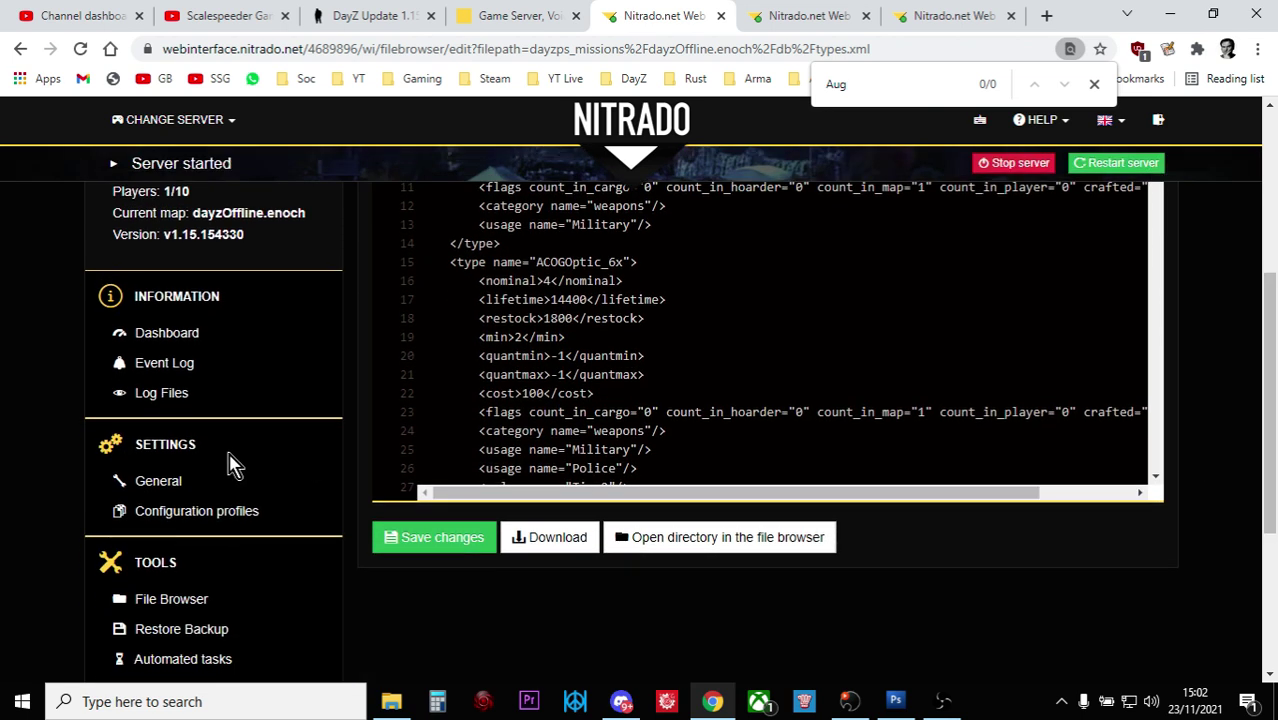
{"action": "left_click", "coordinate": [148, 484]}
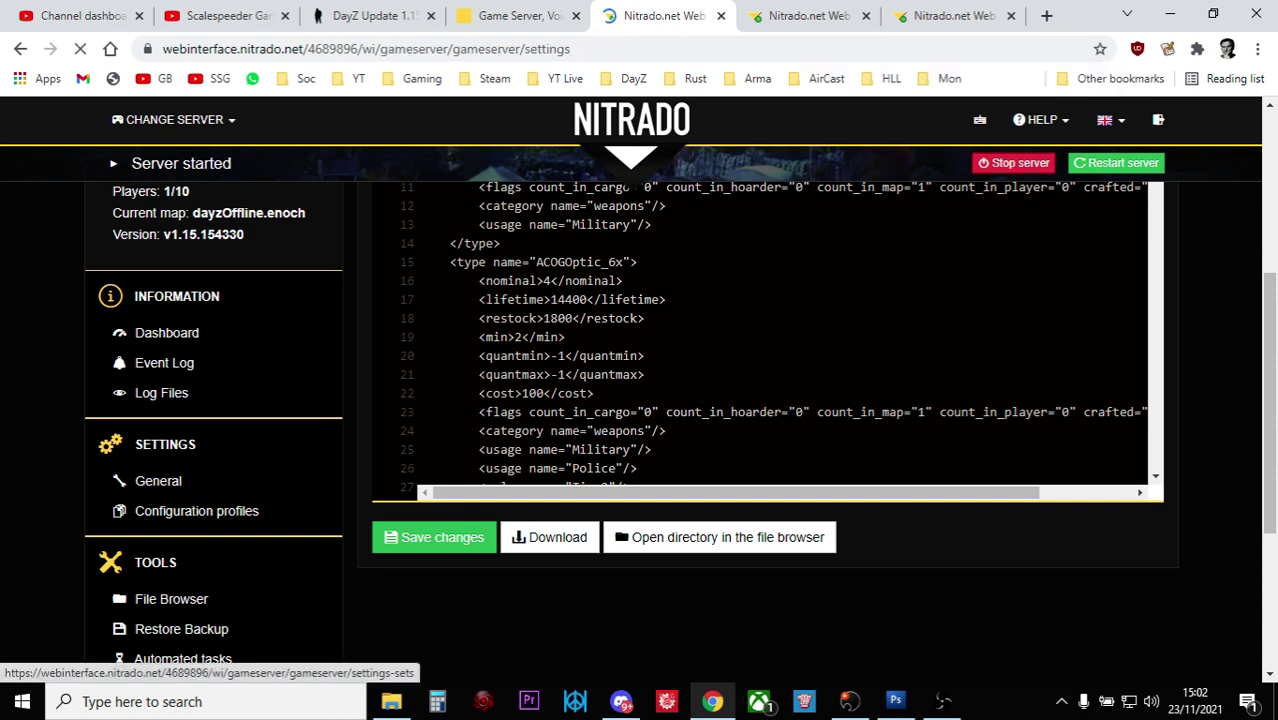
{"action": "scroll", "coordinate": [655, 392], "scroll_direction": "down", "scroll_amount": 6}
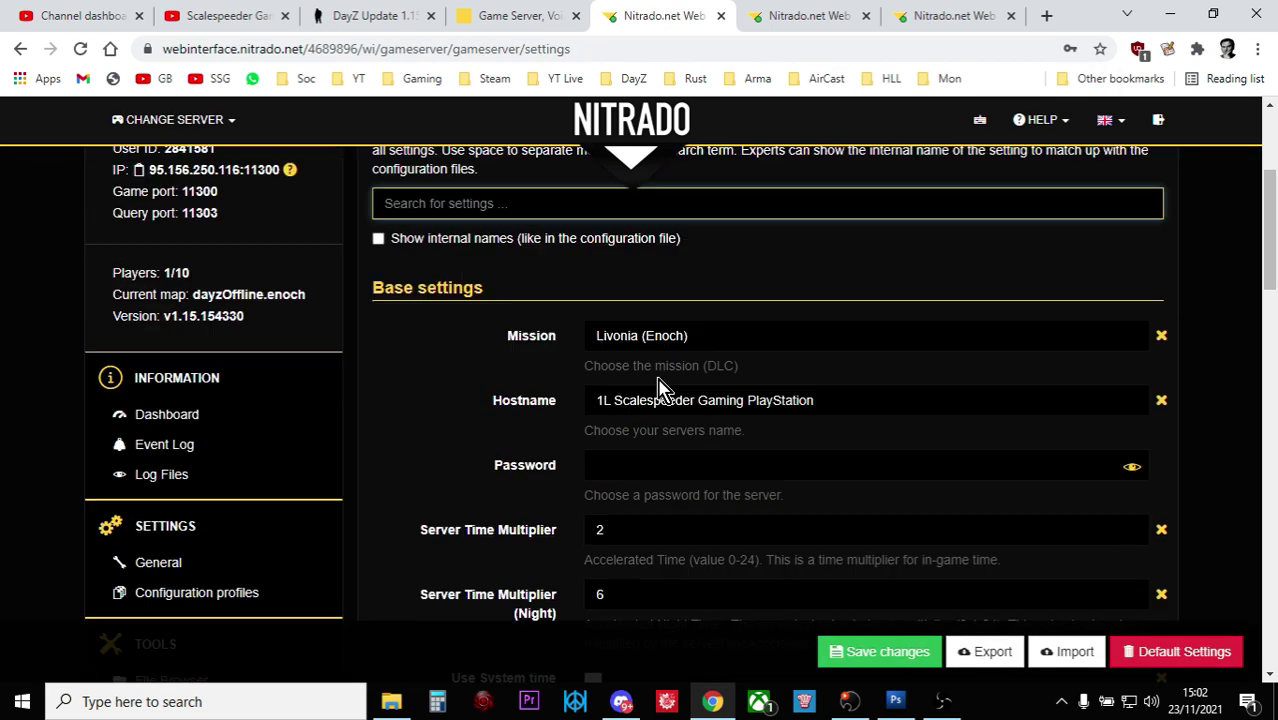
{"action": "scroll", "coordinate": [659, 389], "scroll_direction": "down", "scroll_amount": 3}
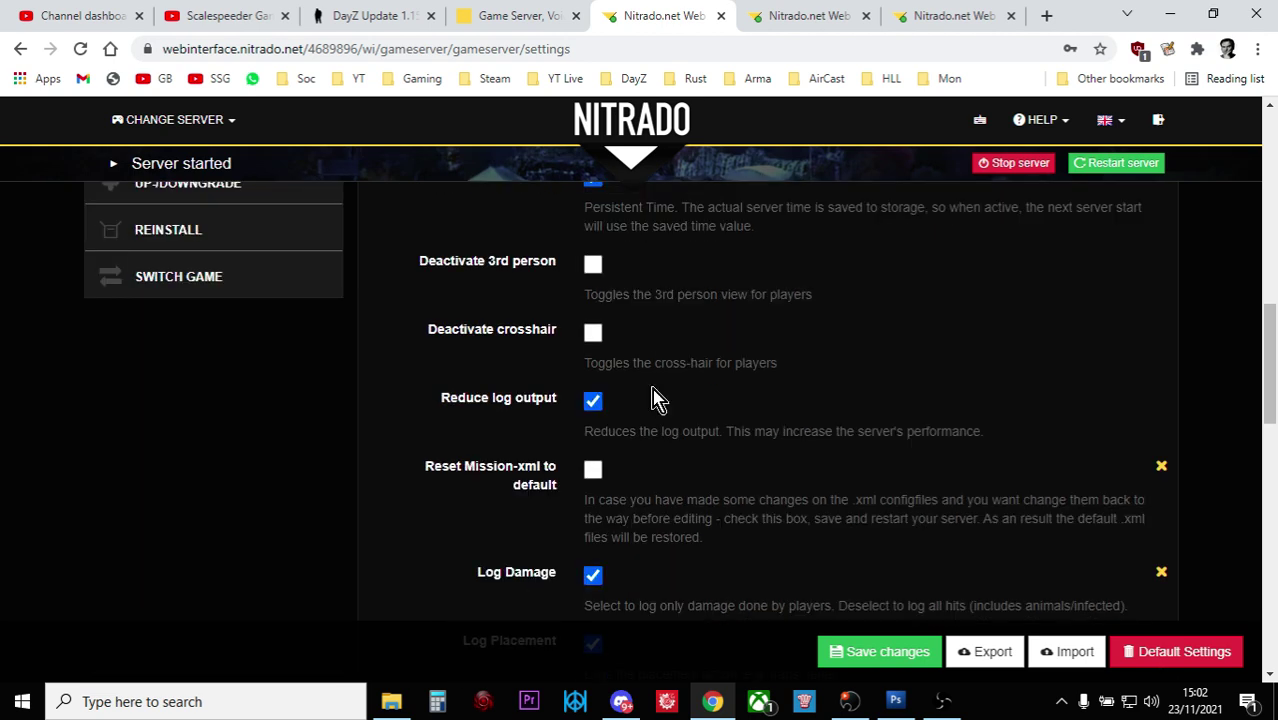
{"action": "left_click", "coordinate": [599, 476]}
{"action": "left_click", "coordinate": [907, 650]}
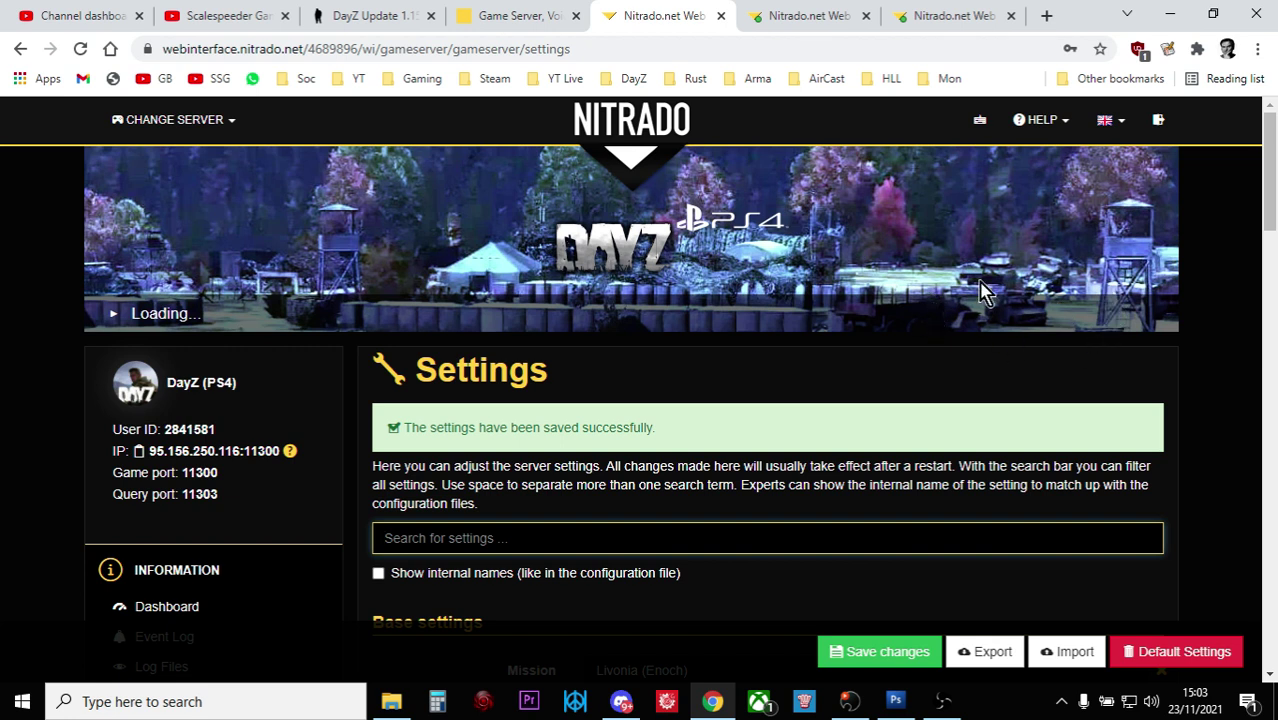
Step: Restart the Enoch server and confirm the restart command
{"action": "left_click", "coordinate": [779, 16]}
{"action": "left_click", "coordinate": [636, 16]}
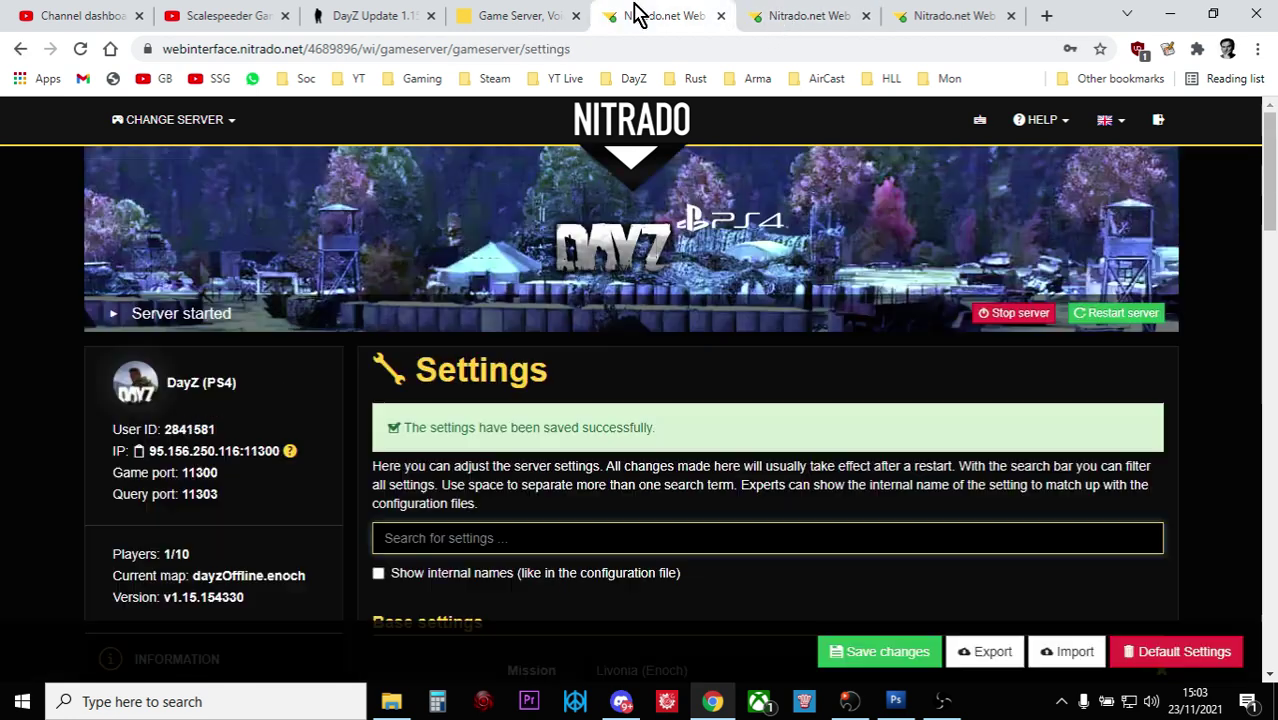
{"action": "left_click", "coordinate": [1100, 316]}
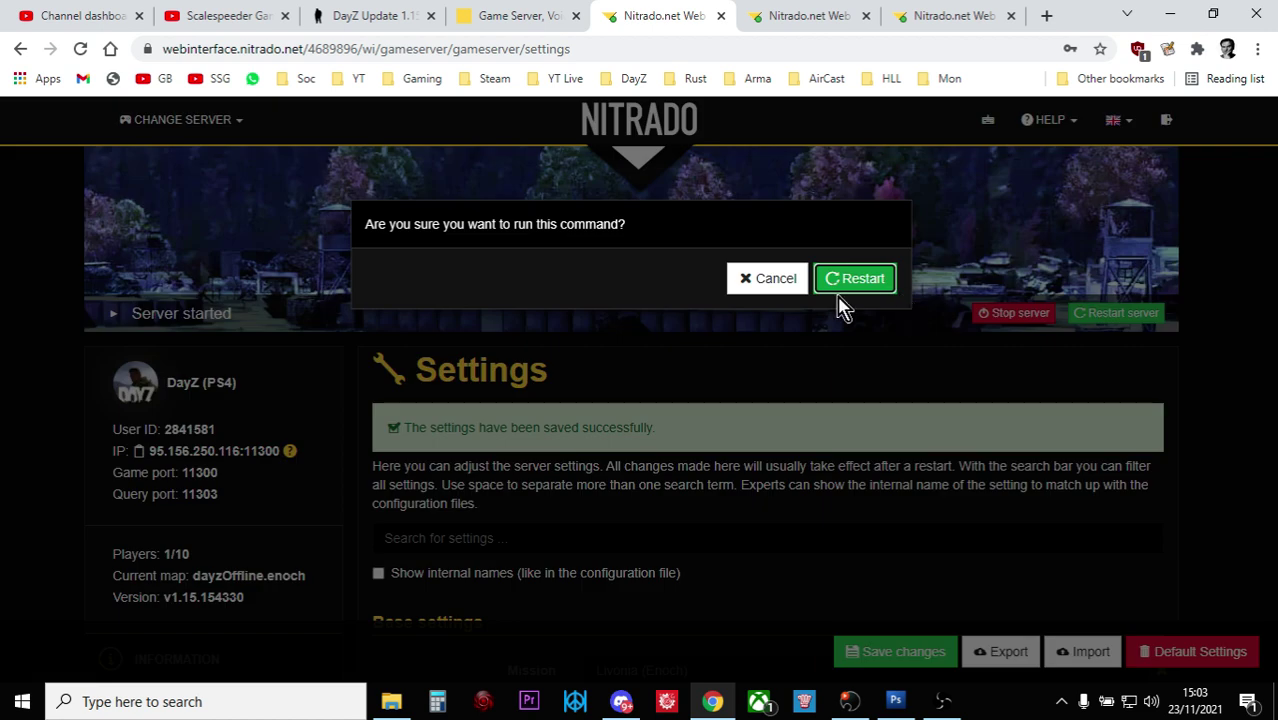
{"action": "left_click", "coordinate": [857, 280]}
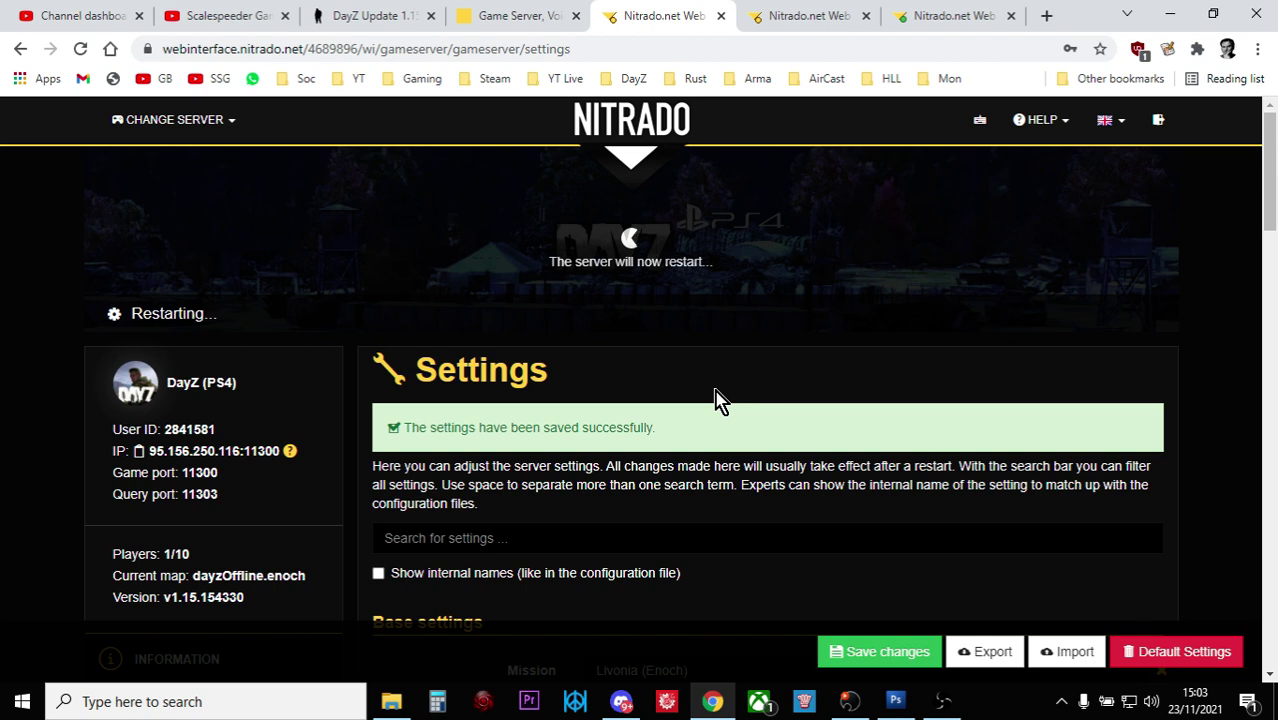
Step: Disable "Reset Mission-xml to default" in the server settings and save the changes
{"action": "scroll", "coordinate": [720, 400], "scroll_direction": "down", "scroll_amount": 1}
{"action": "scroll", "coordinate": [720, 400], "scroll_direction": "down", "scroll_amount": 8}
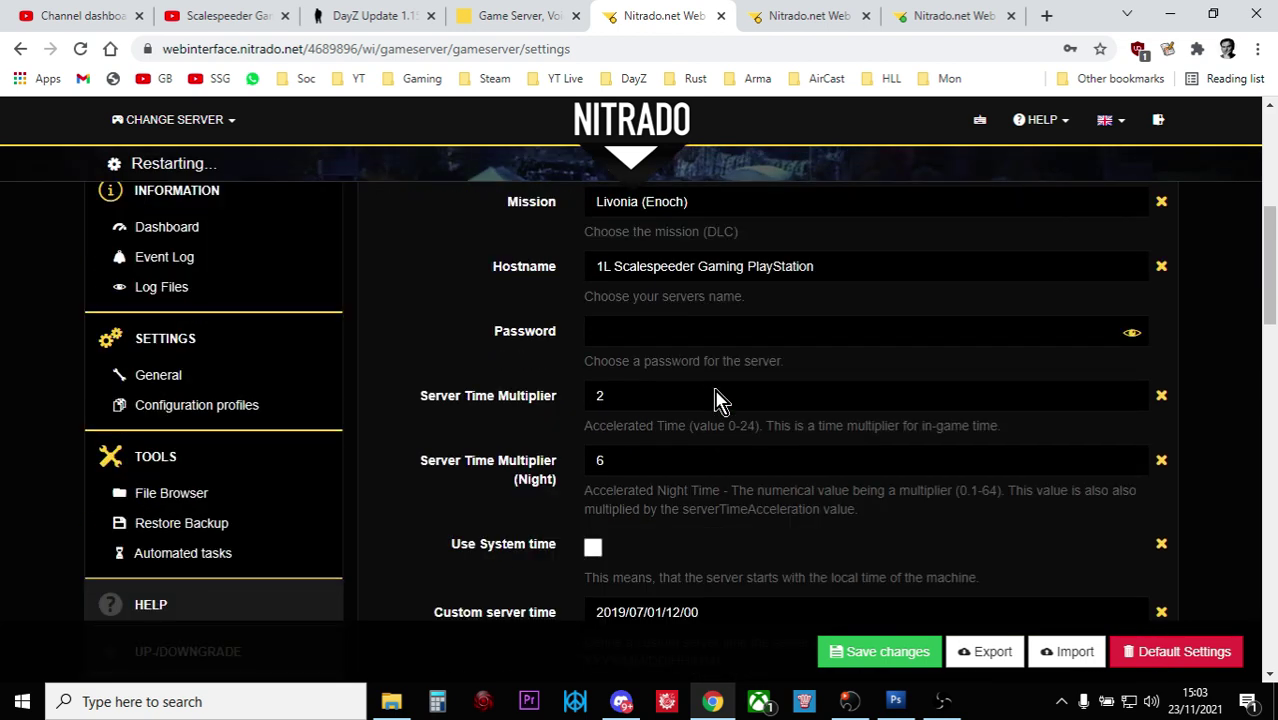
{"action": "scroll", "coordinate": [720, 400], "scroll_direction": "down", "scroll_amount": 2}
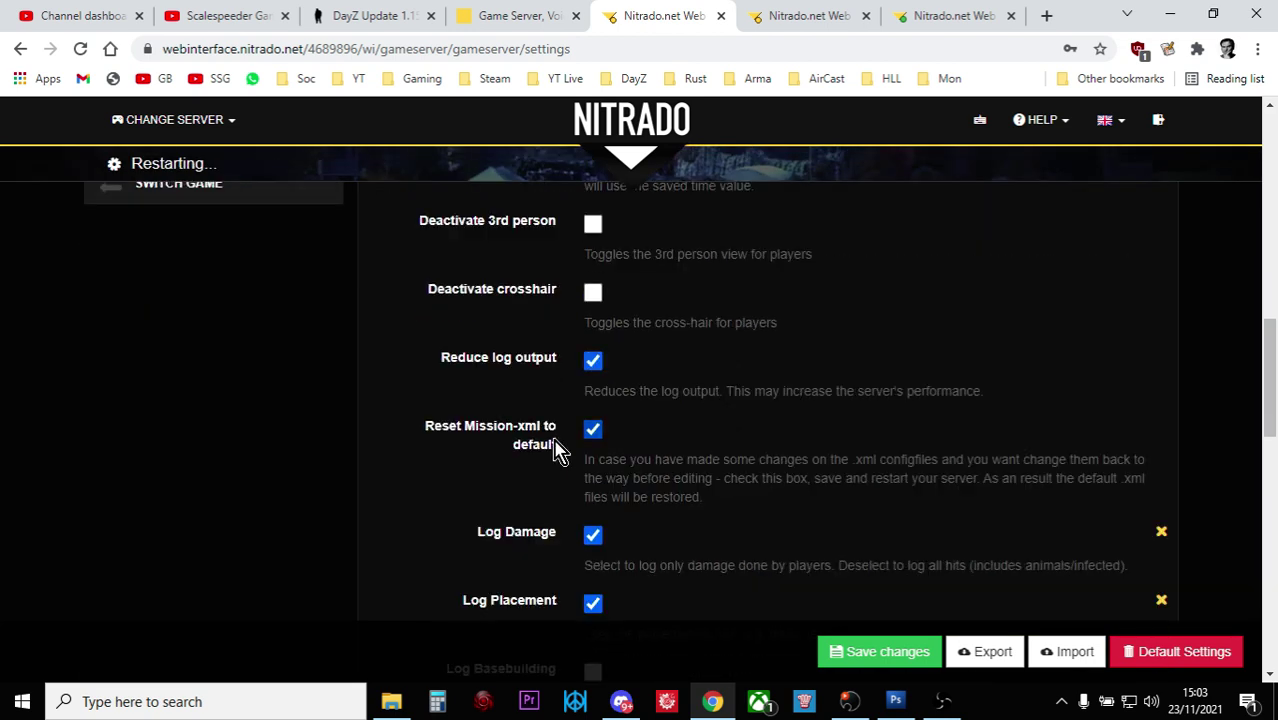
{"action": "left_click", "coordinate": [592, 431]}
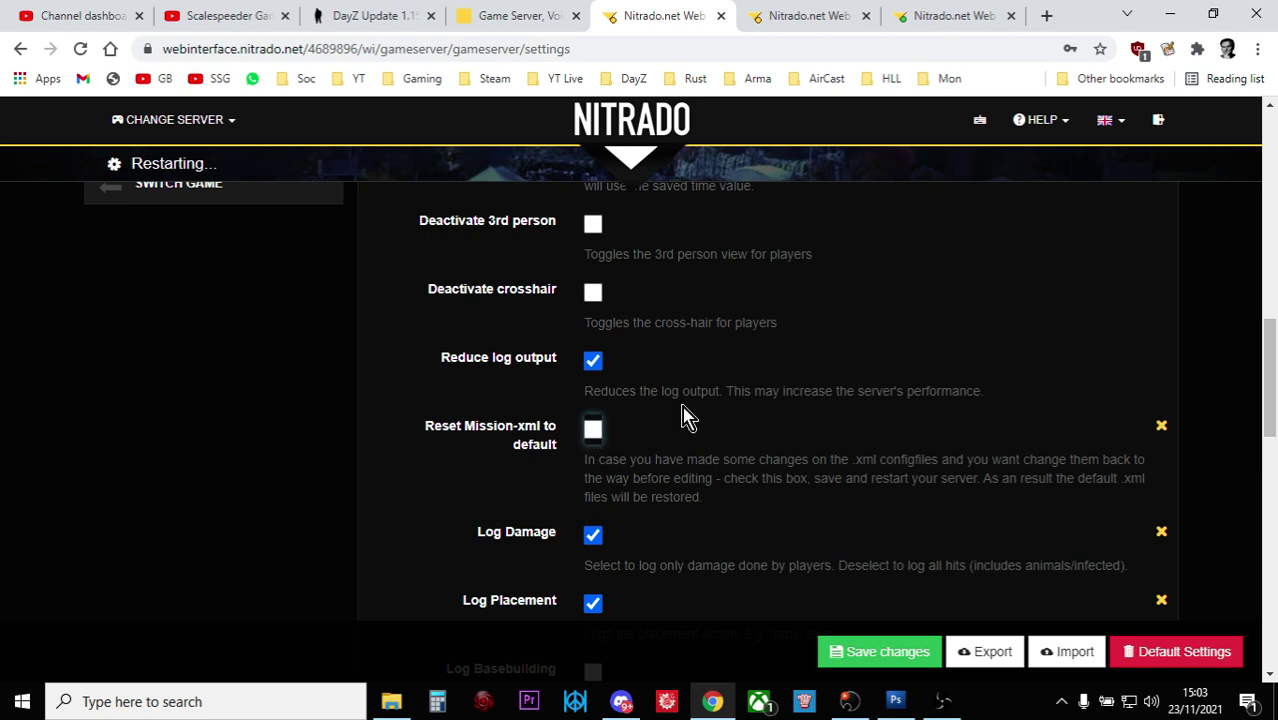
{"action": "left_click", "coordinate": [886, 651]}
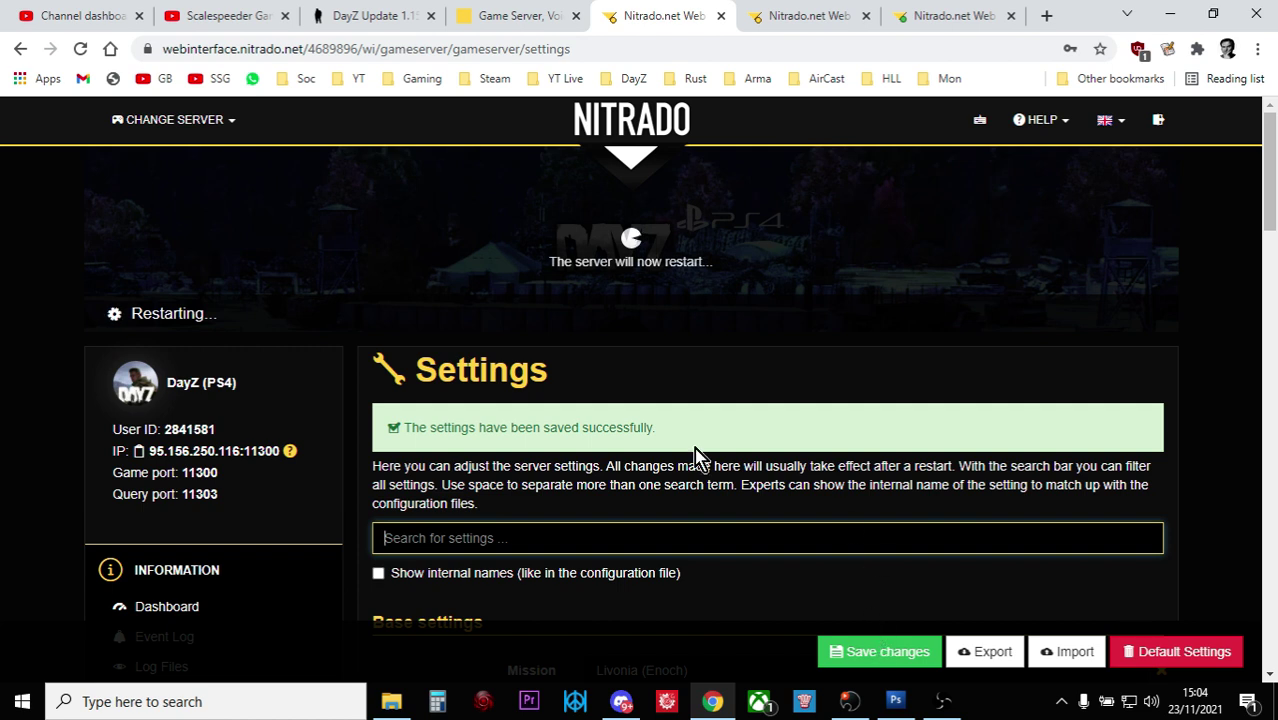
Step: Check the "Reset Mission-xml to default" option in the saved settings and save the settings once more
{"action": "scroll", "coordinate": [728, 472], "scroll_direction": "down", "scroll_amount": 7}
{"action": "scroll", "coordinate": [728, 480], "scroll_direction": "down", "scroll_amount": 4}
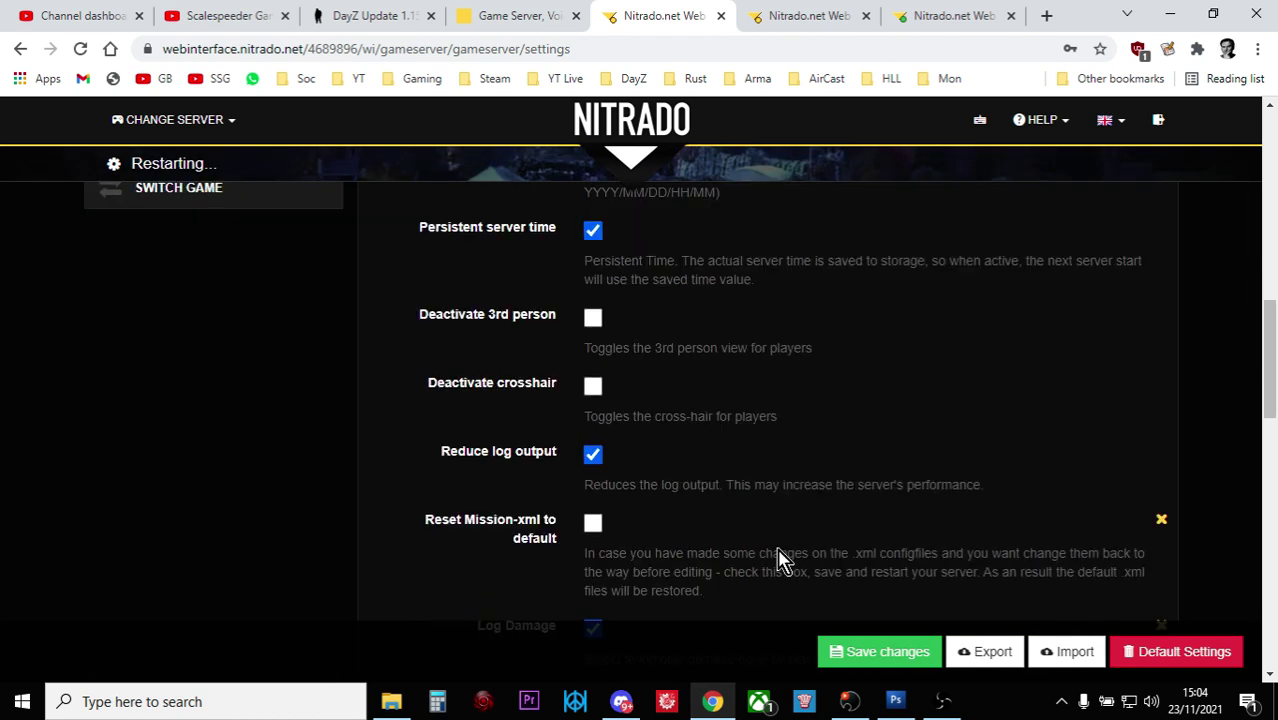
{"action": "left_click", "coordinate": [857, 655]}
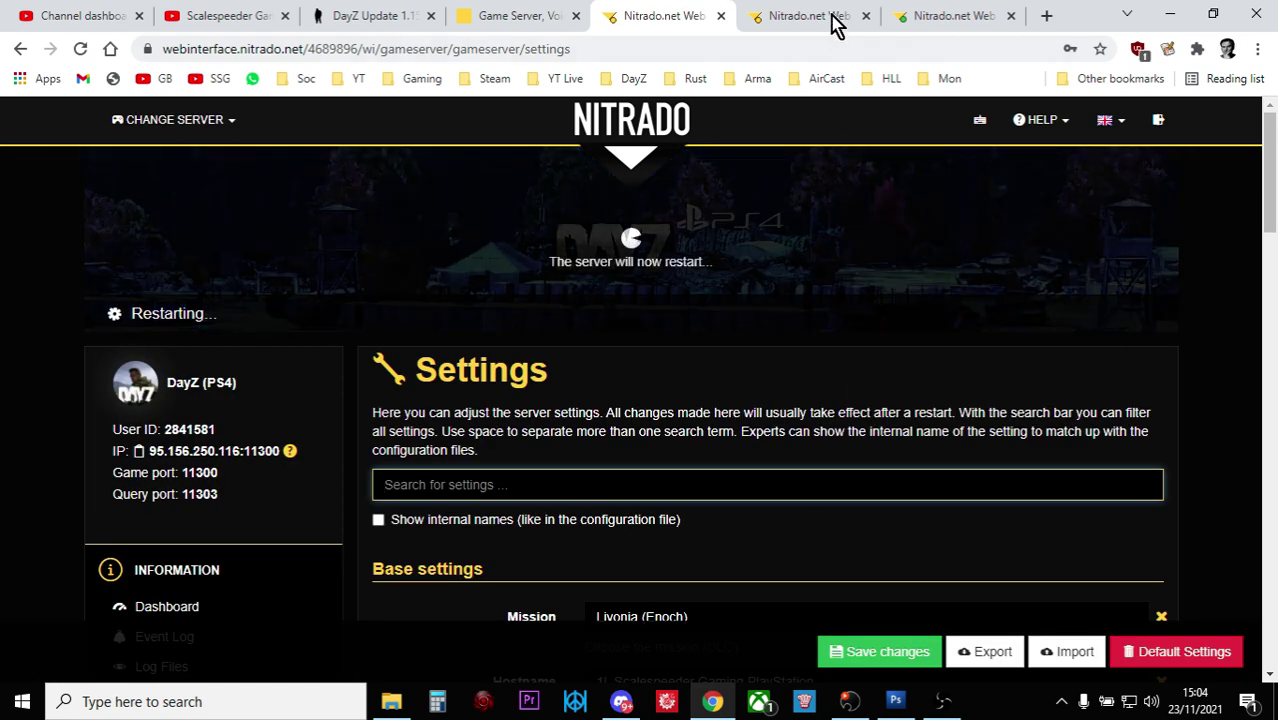
Step: Review the Enoch server's status and resource usage on its dashboard
{"action": "left_click", "coordinate": [833, 22]}
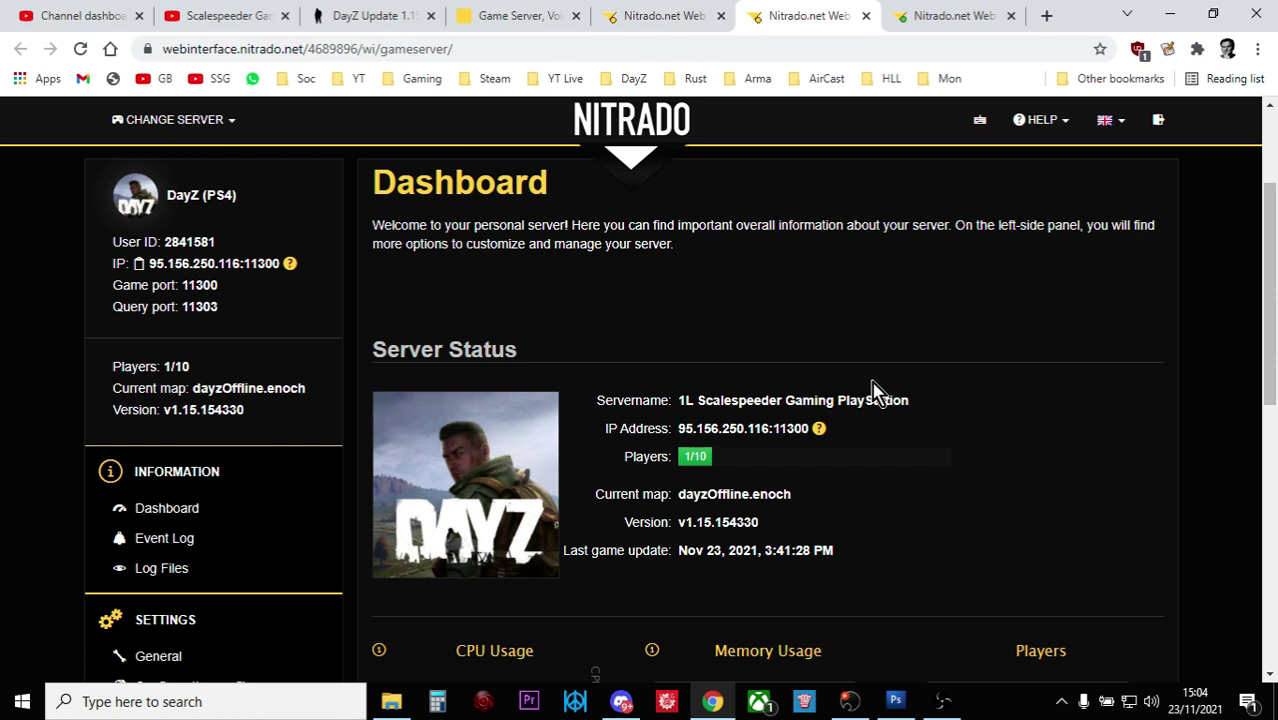
{"action": "scroll", "coordinate": [873, 390], "scroll_direction": "down", "scroll_amount": 2}
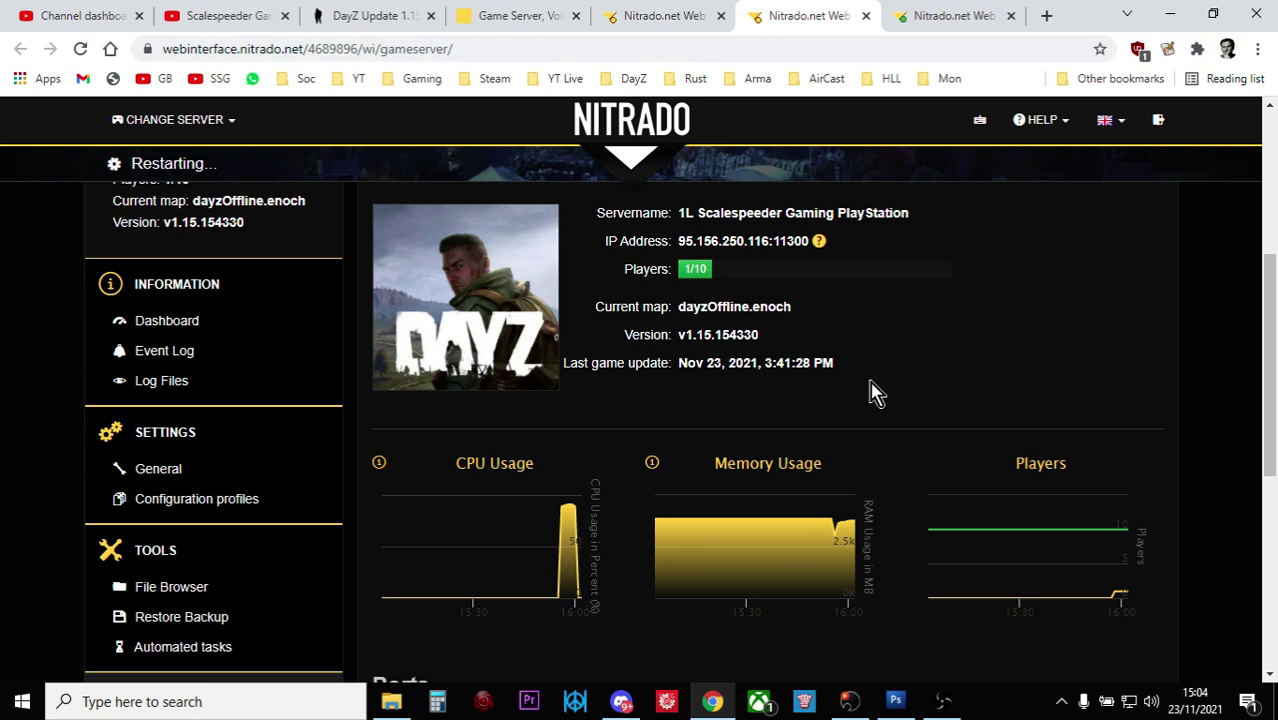
{"action": "left_click", "coordinate": [390, 20]}
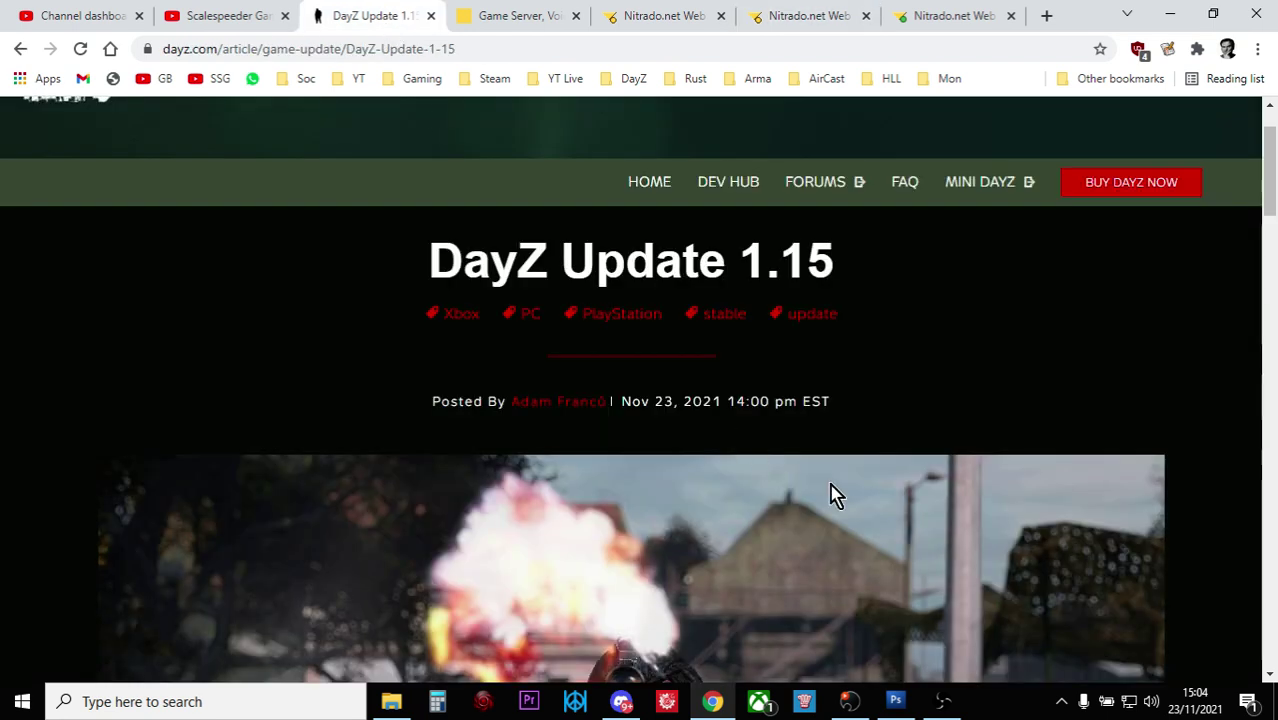
{"action": "left_click", "coordinate": [943, 703]}
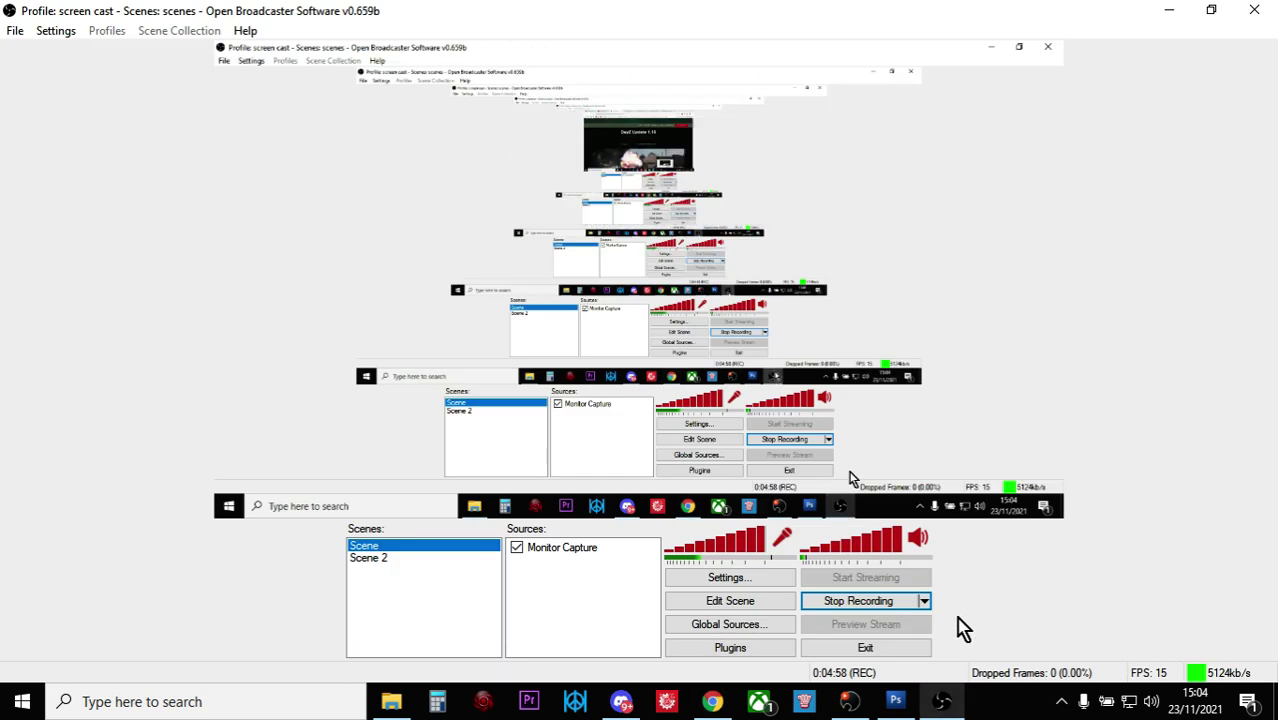